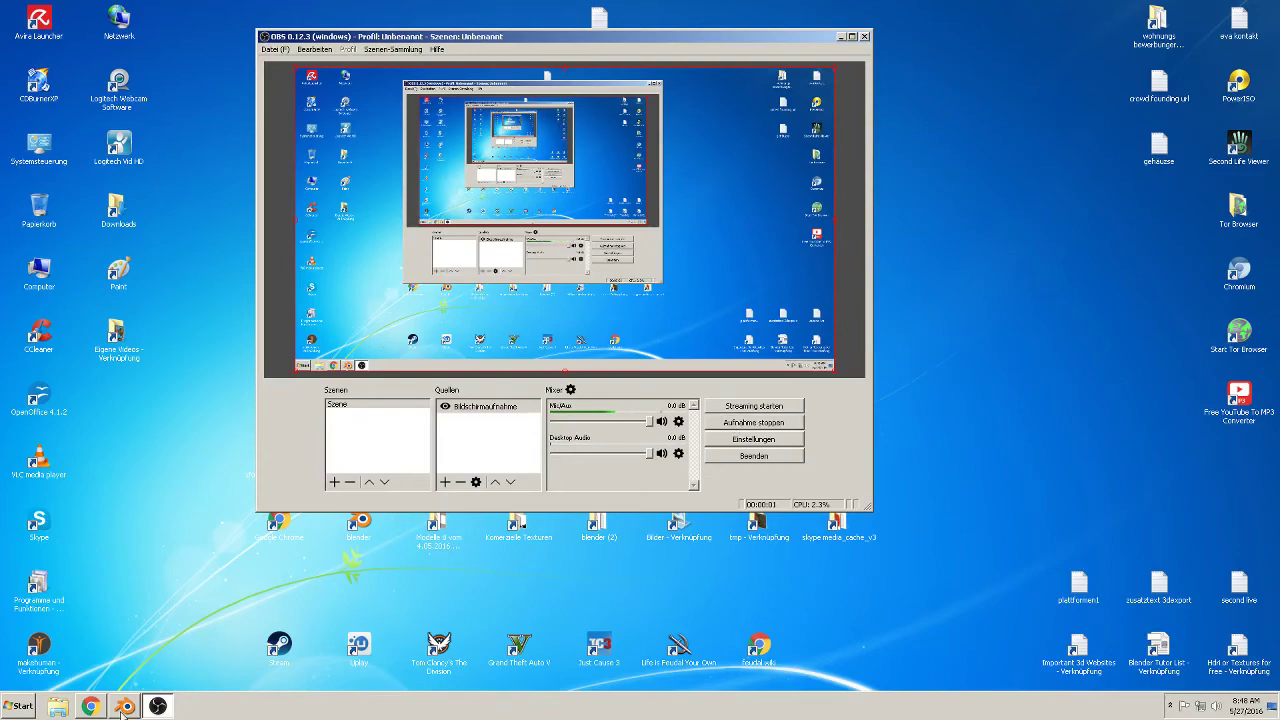
# Bring the Blender window to the front while OBS keeps recording.
pyautogui.click(122, 708)
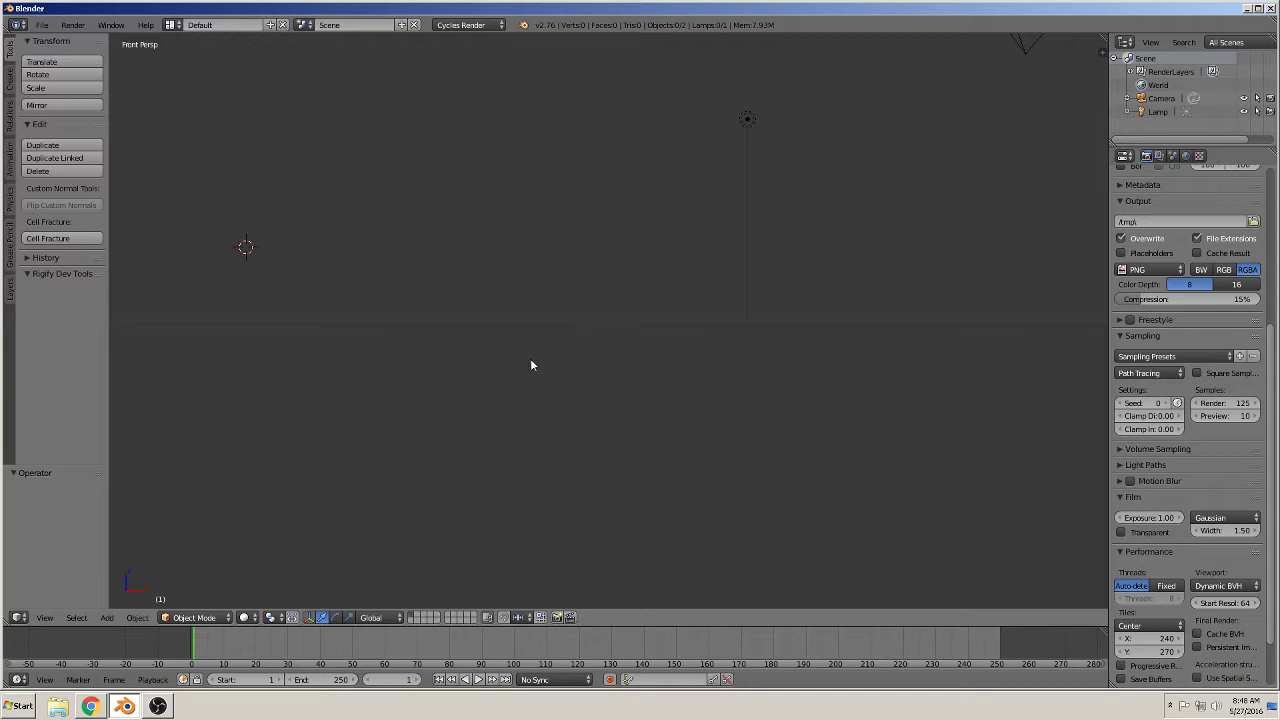
# Place the 3D cursor at the view centre and bring up the Add > Curve types.
pyautogui.click(583, 318)
pyautogui.click(108, 618)
pyautogui.moveTo(126, 589)
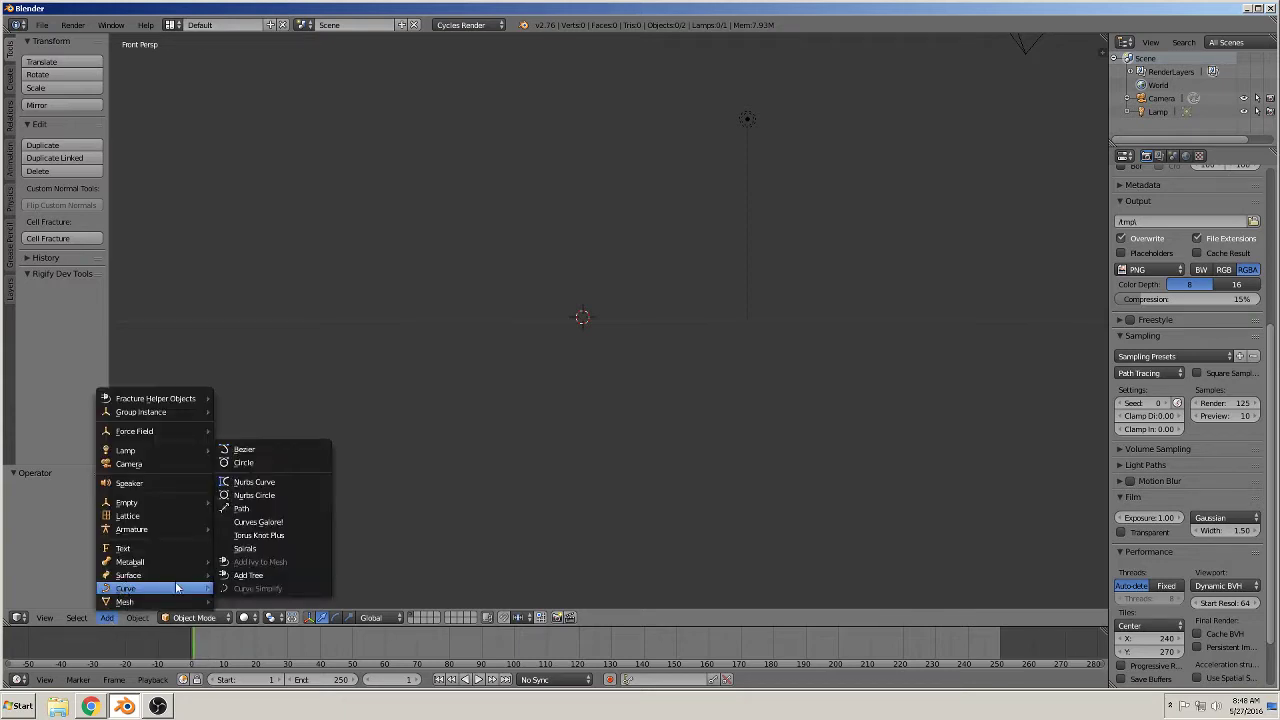
# Add a Bezier curve and rotate it 90° about the X axis.
pyautogui.click(254, 455)
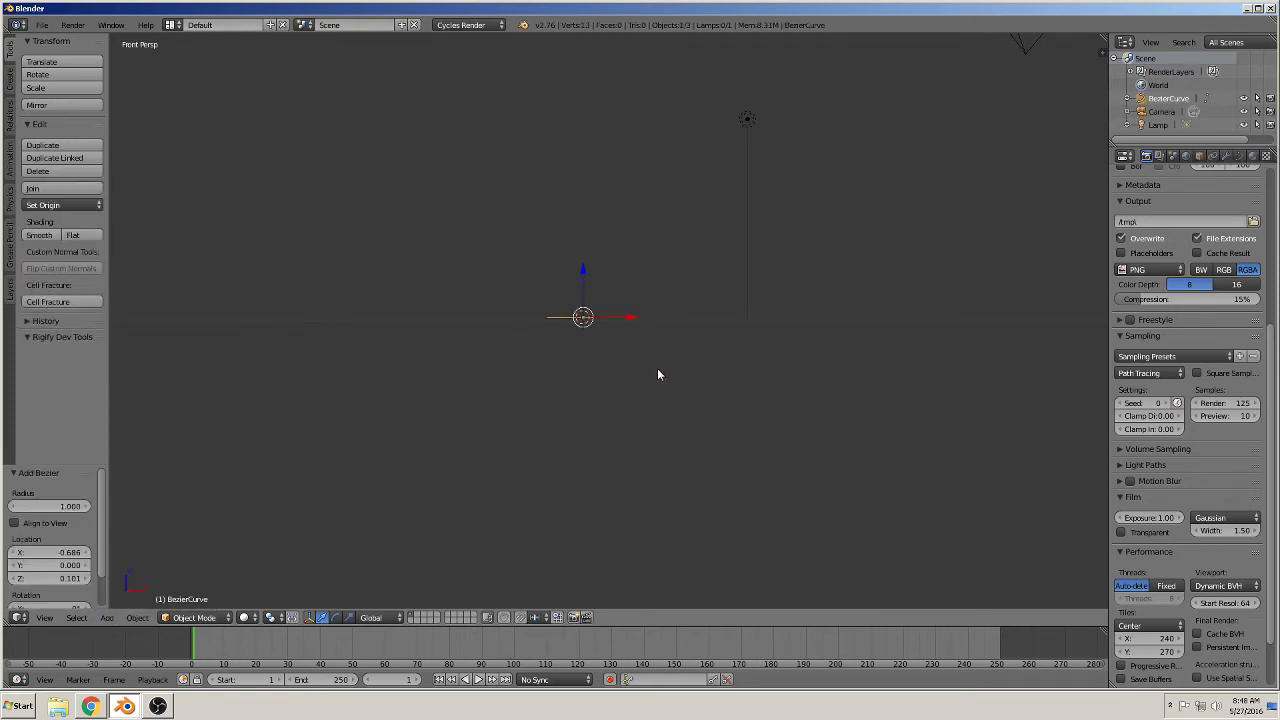
pyautogui.write('rx')
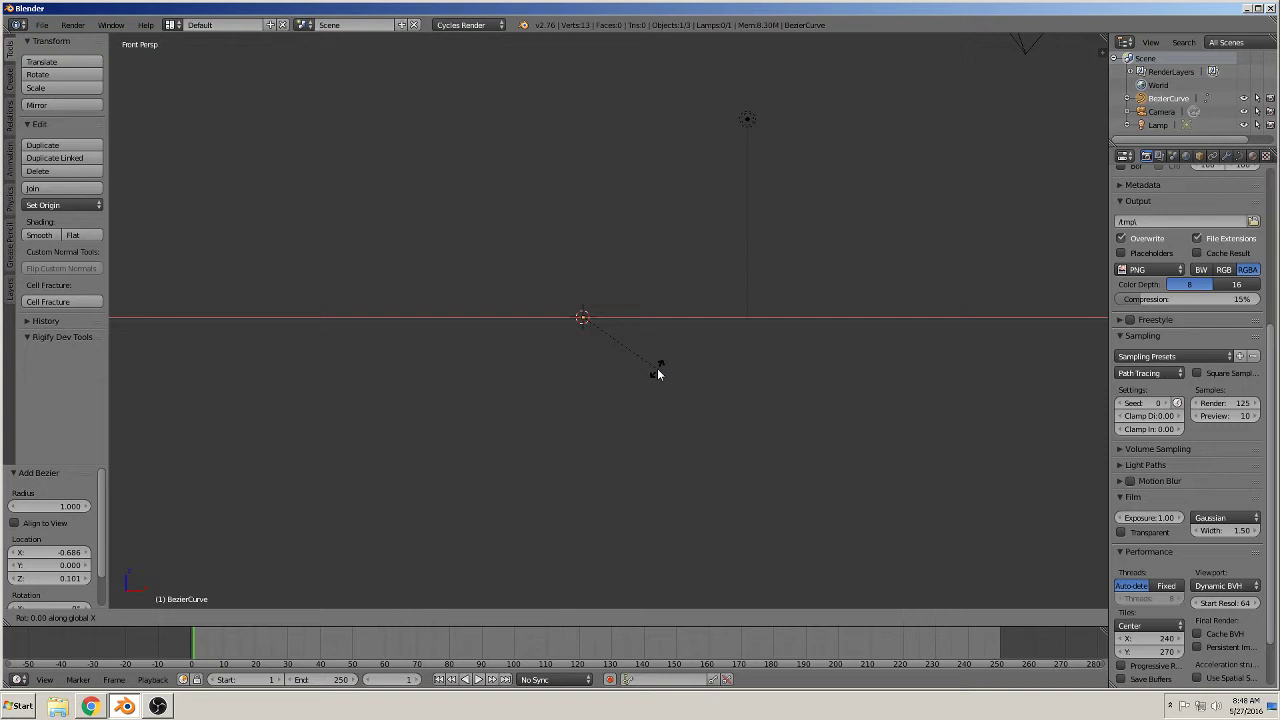
pyautogui.write('90')
pyautogui.press('Return')
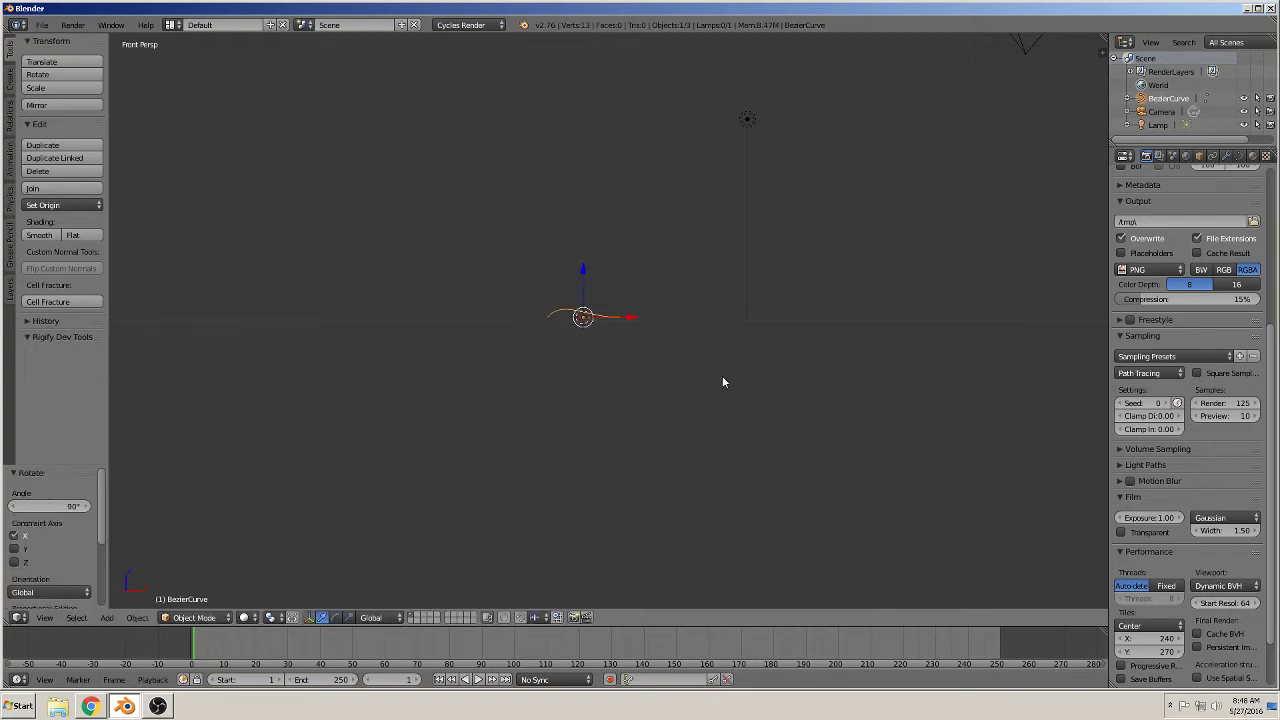
# Turn on the Screencast Keys on-screen display from the N side panel.
pyautogui.press('n')
pyautogui.scroll(-3, 1048, 524)
pyautogui.scroll(-3, 1045, 559)
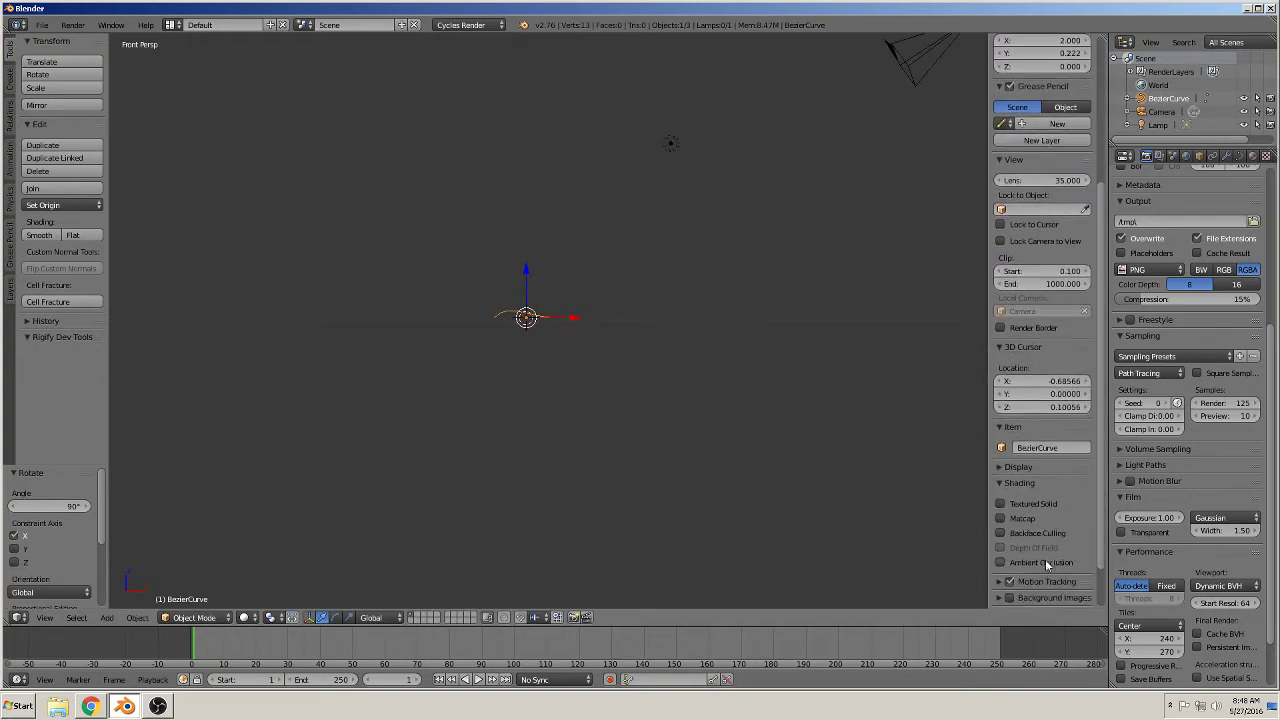
pyautogui.click(1036, 597)
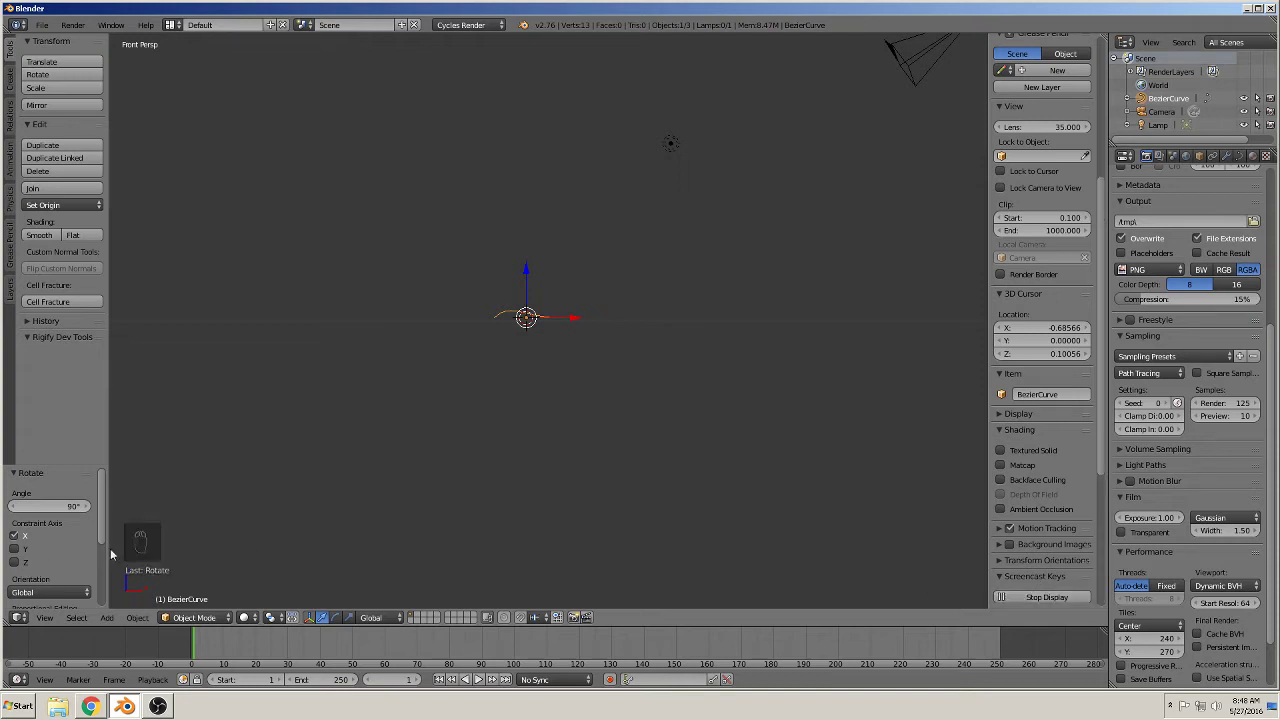
pyautogui.press('n')
pyautogui.scroll(3, 598, 352)
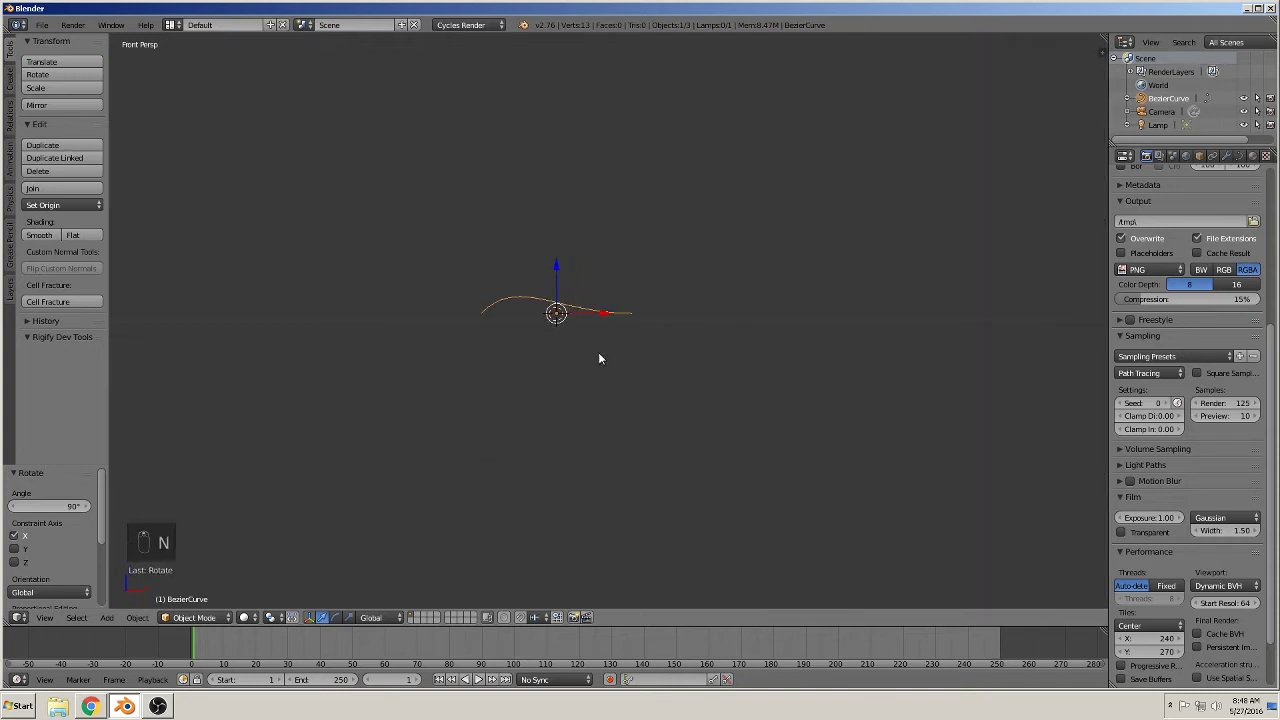
pyautogui.scroll(2, 580, 349)
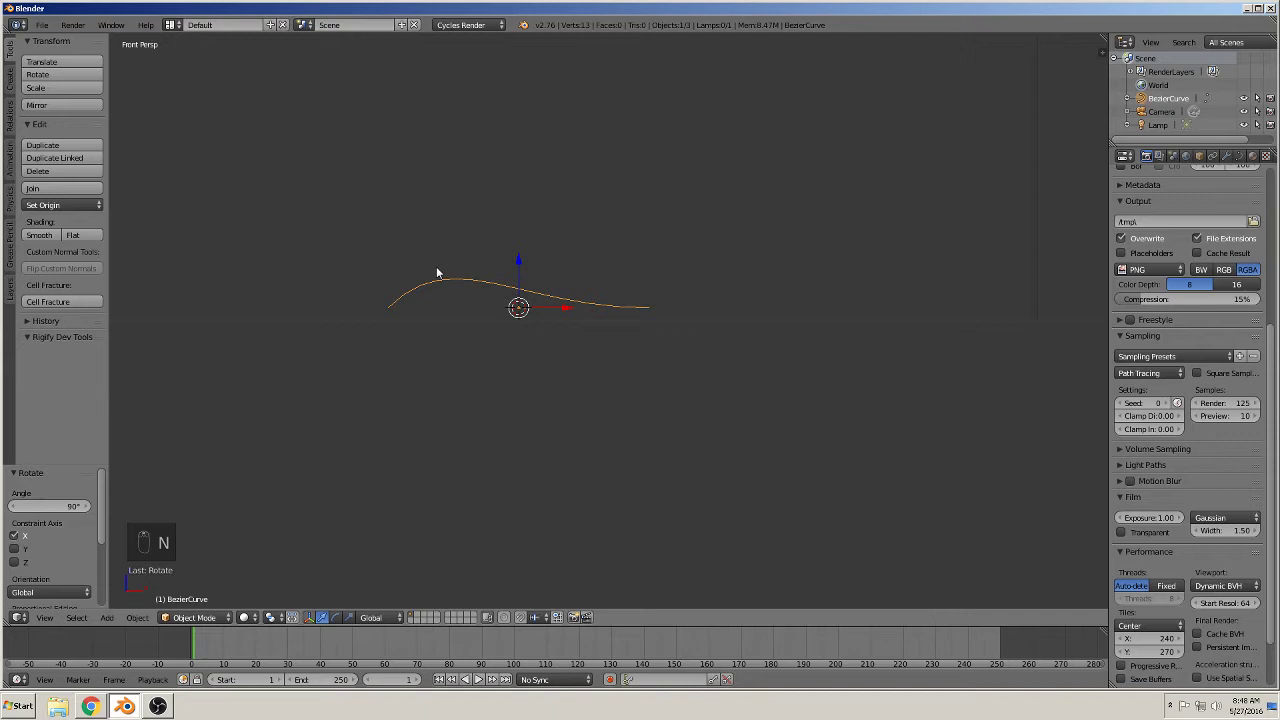
pyautogui.moveTo(548, 357)
pyautogui.mouseDown(button='middle')
pyautogui.moveTo(534, 372)
pyautogui.moveTo(676, 396)
pyautogui.moveTo(431, 383)
pyautogui.moveTo(490, 370)
pyautogui.mouseUp(button='middle')
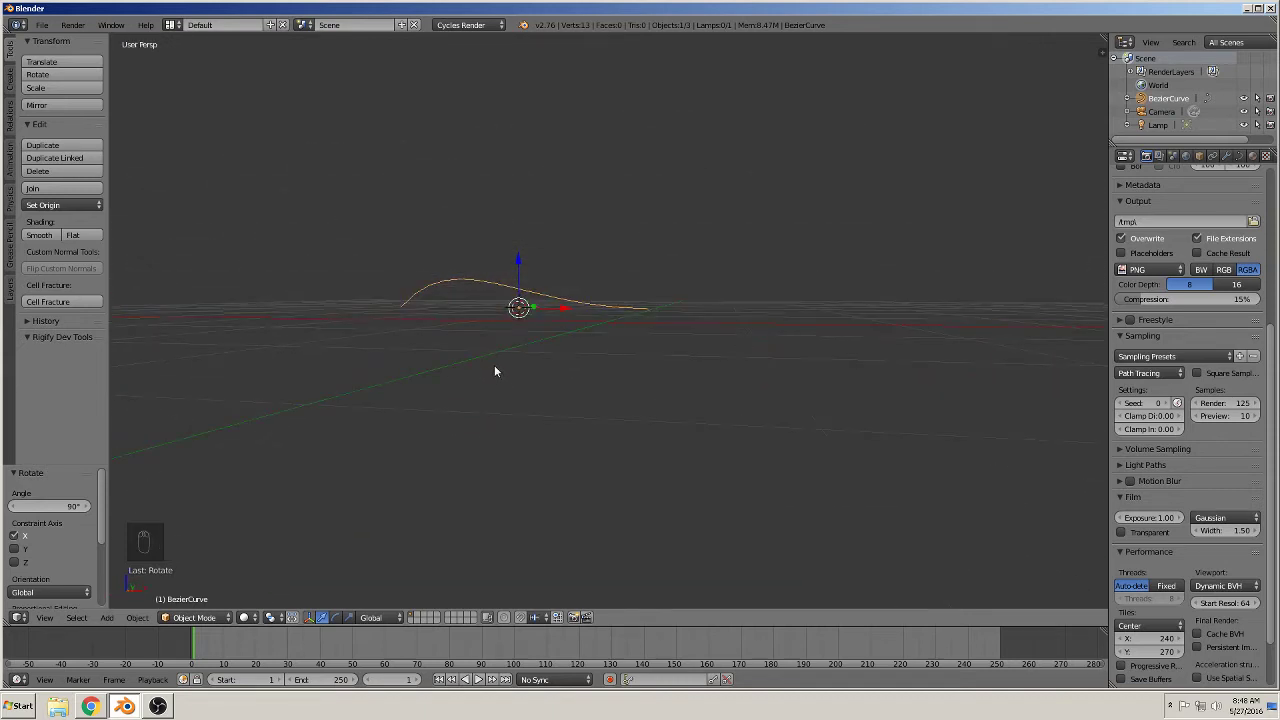
# In front-view Edit Mode, move the curve's left control point high up-left.
pyautogui.press('Tab')
pyautogui.press('KP_1')
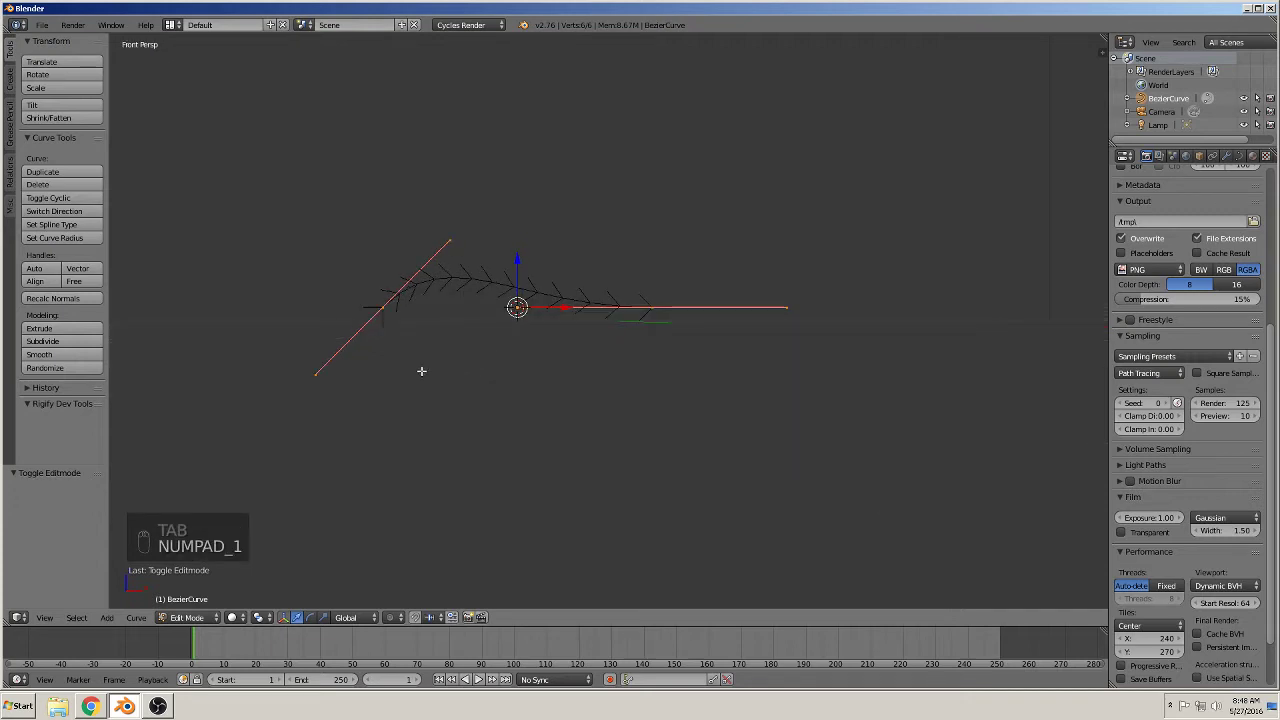
pyautogui.rightClick(387, 311)
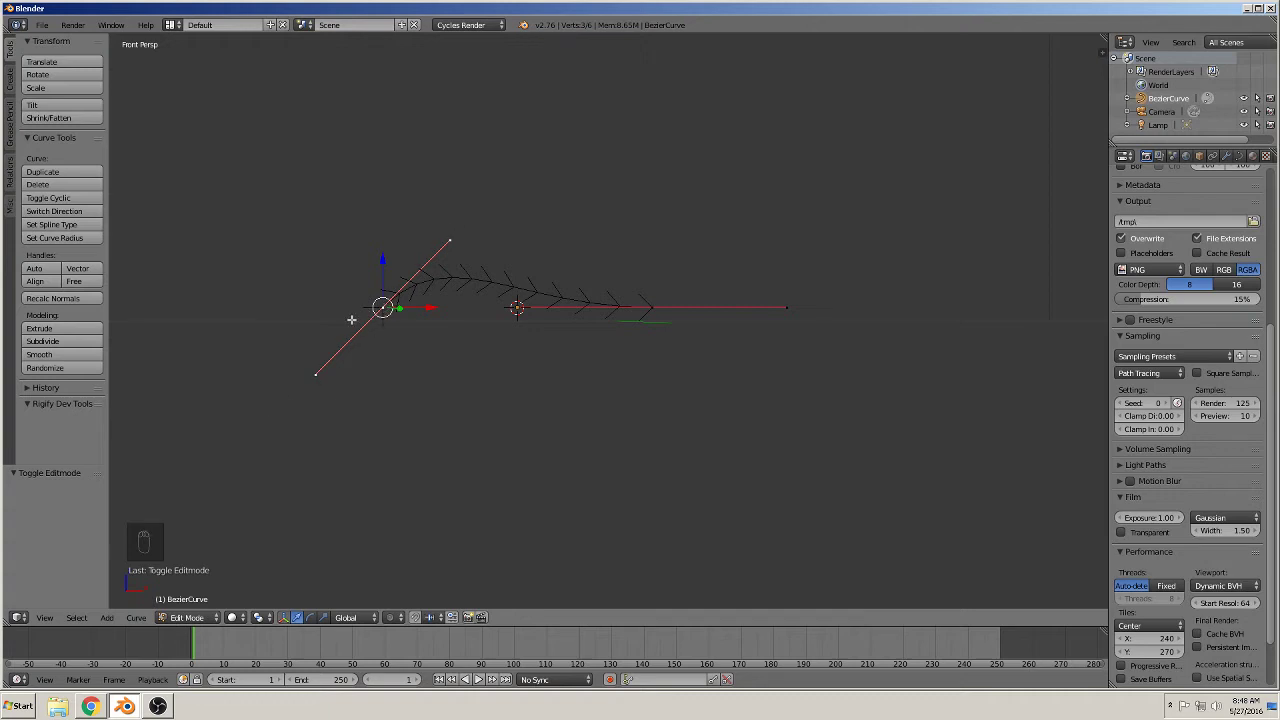
pyautogui.press('g')
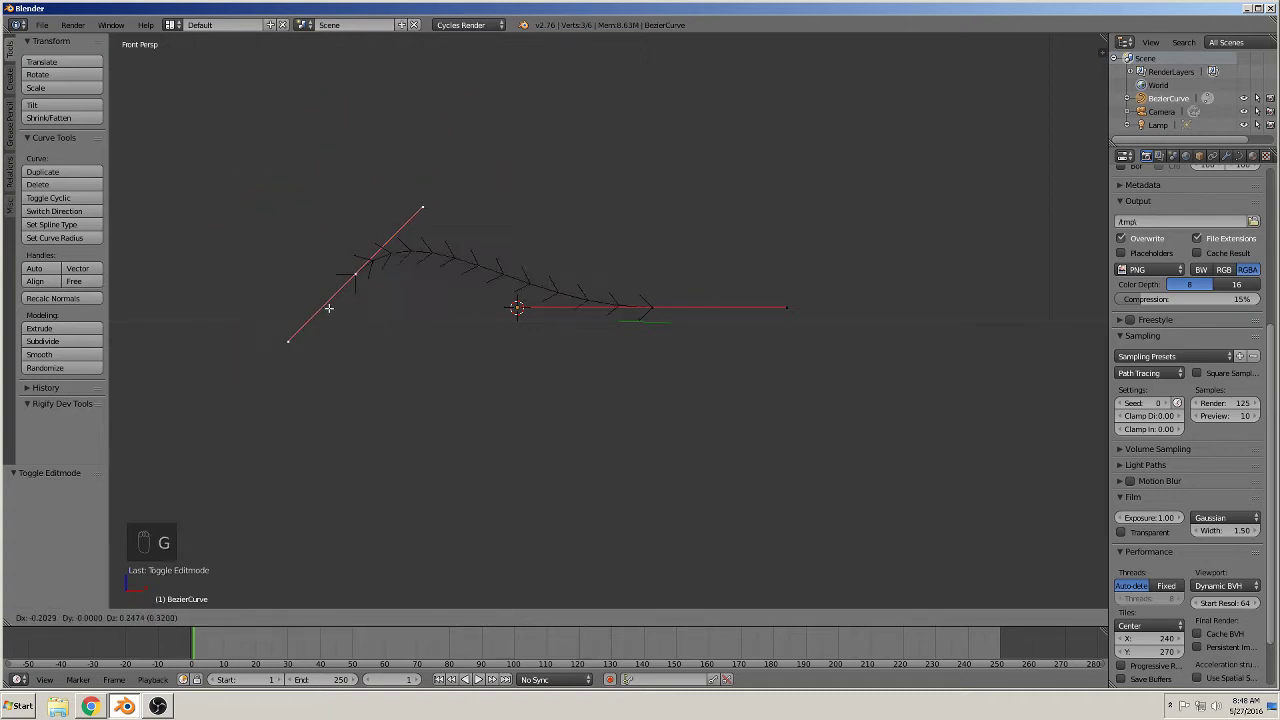
pyautogui.click(325, 162)
pyautogui.press('g')
pyautogui.click(340, 556)
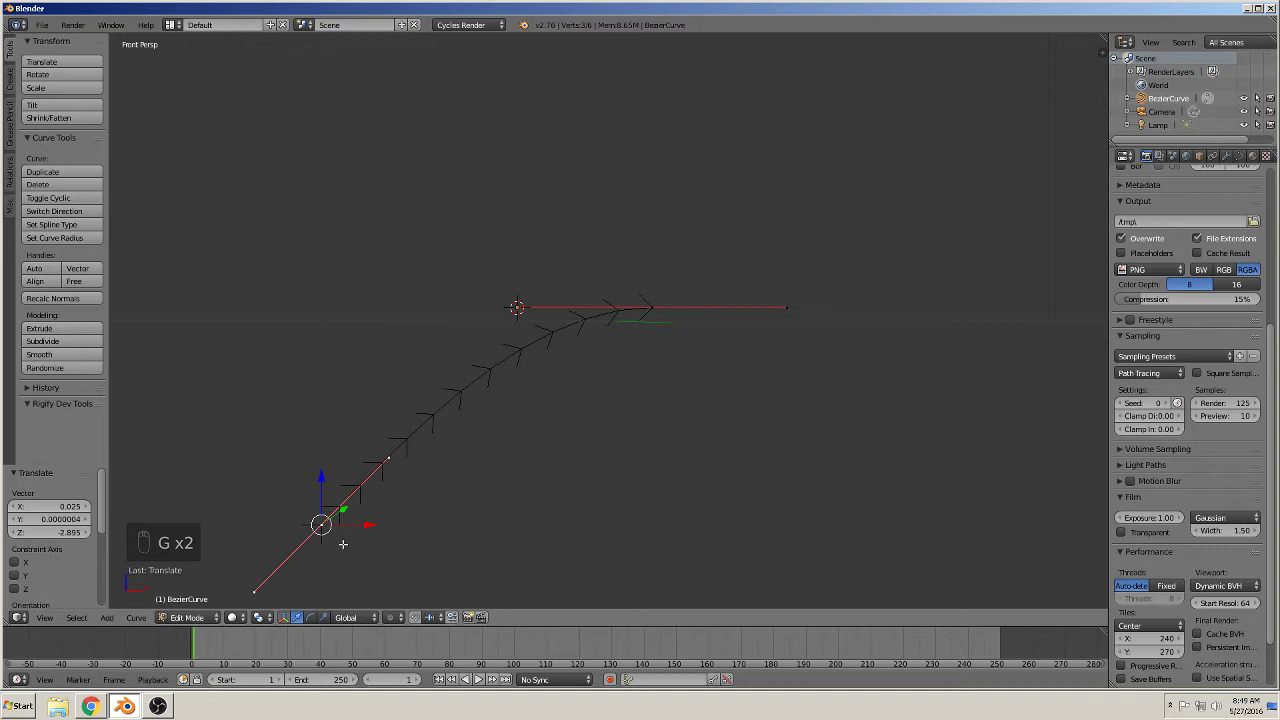
pyautogui.press('g')
pyautogui.click(317, 235)
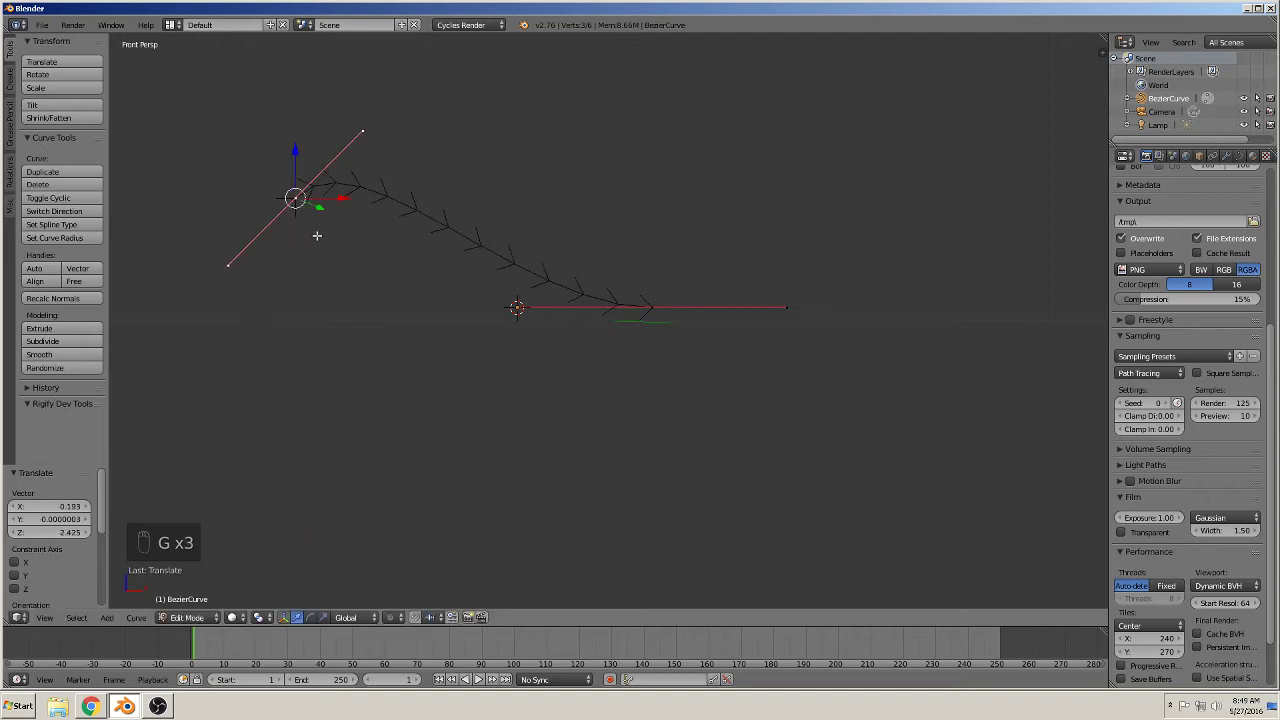
# Move the right control point lower down and grab the upper-left handle end.
pyautogui.rightClick(650, 307)
pyautogui.press('g')
pyautogui.click(829, 177)
pyautogui.press('g')
pyautogui.click(688, 376)
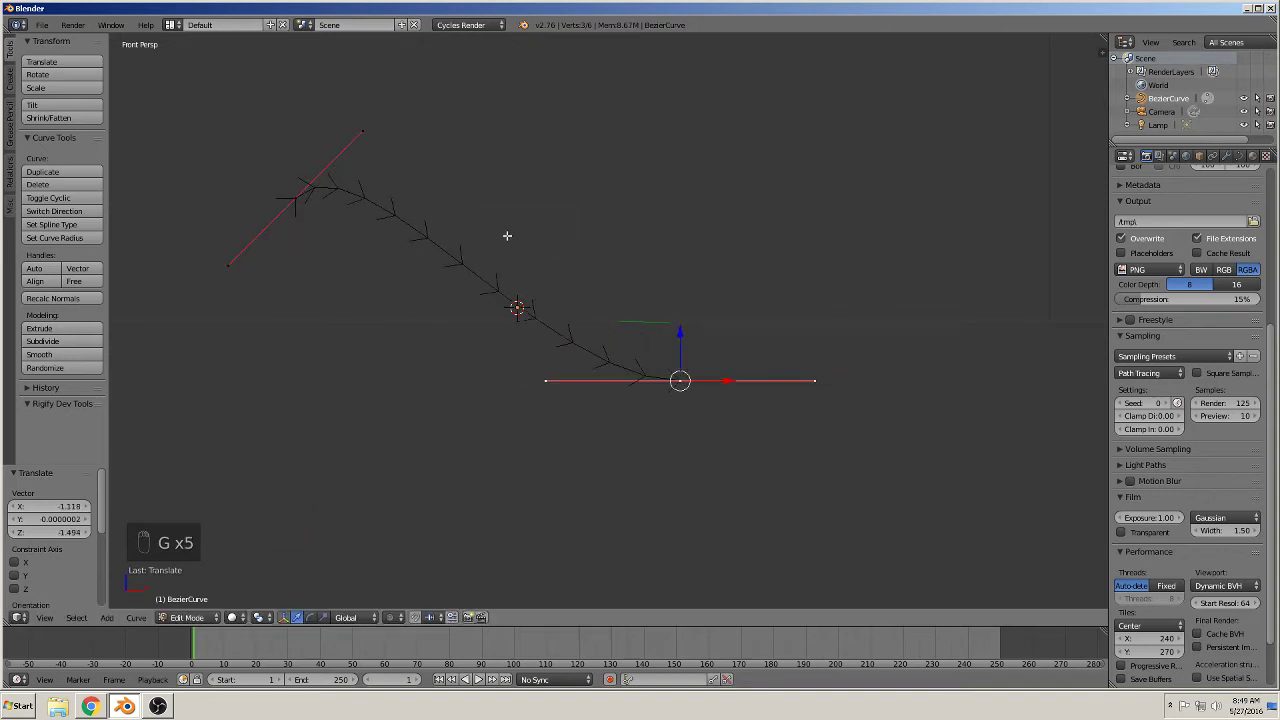
pyautogui.rightClick(346, 134)
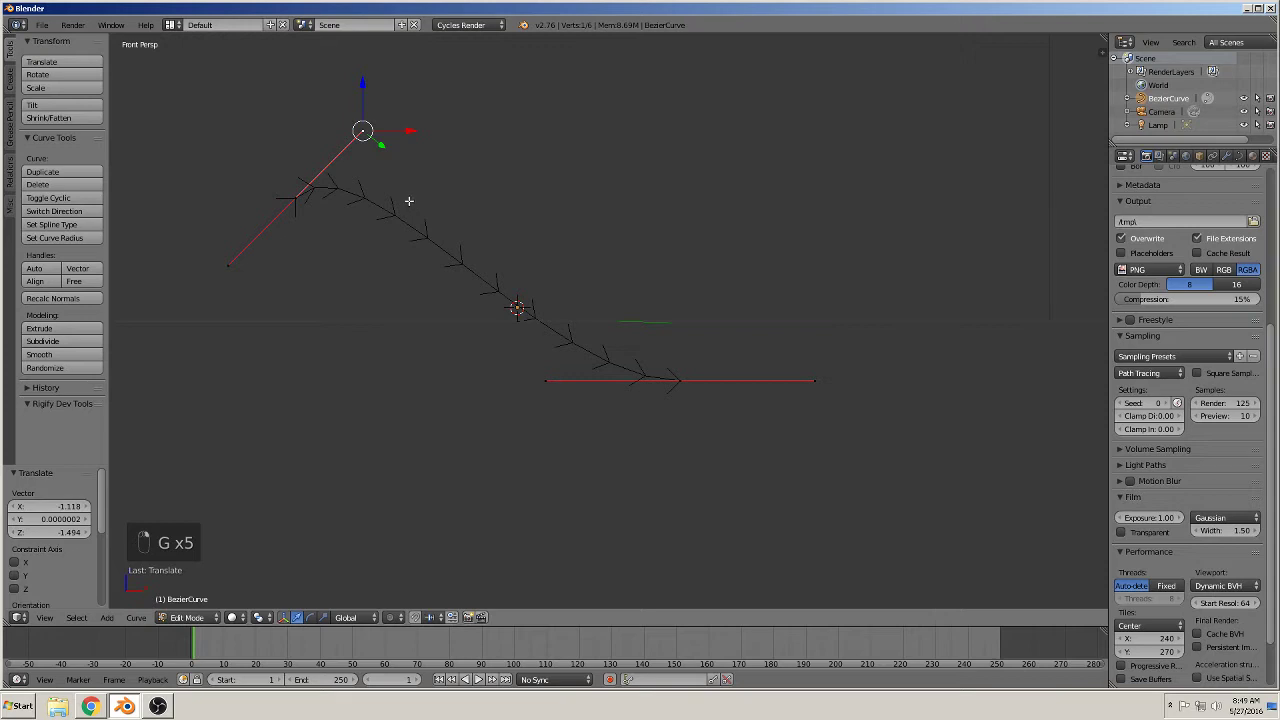
pyautogui.press('g')
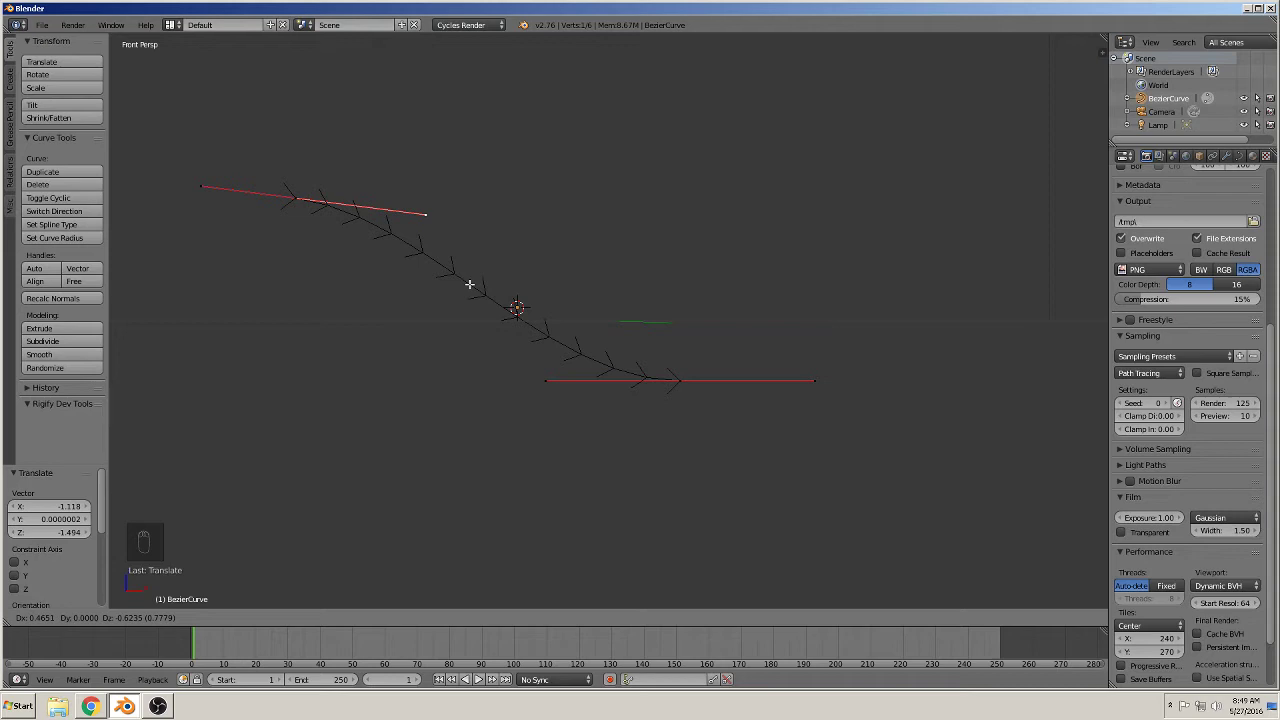
# Confirm the levelled handle, then extrude a third point rising right from the lower point.
pyautogui.click(681, 272)
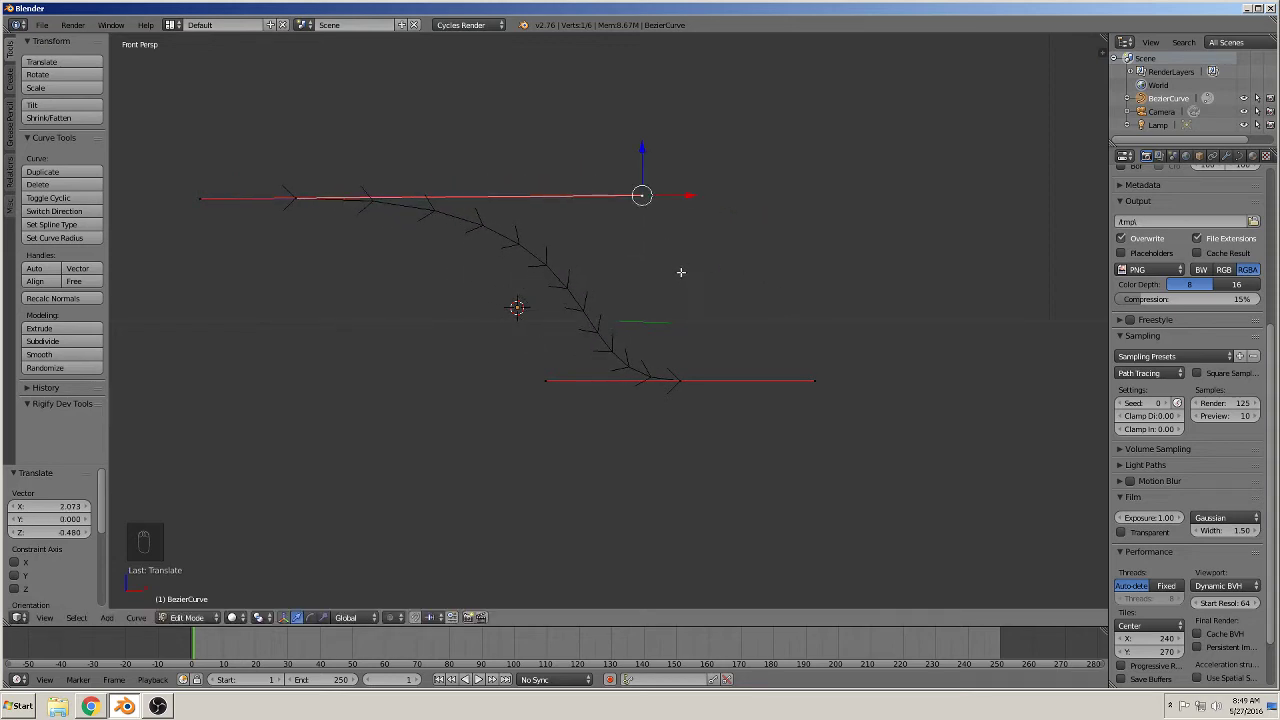
pyautogui.rightClick(690, 374)
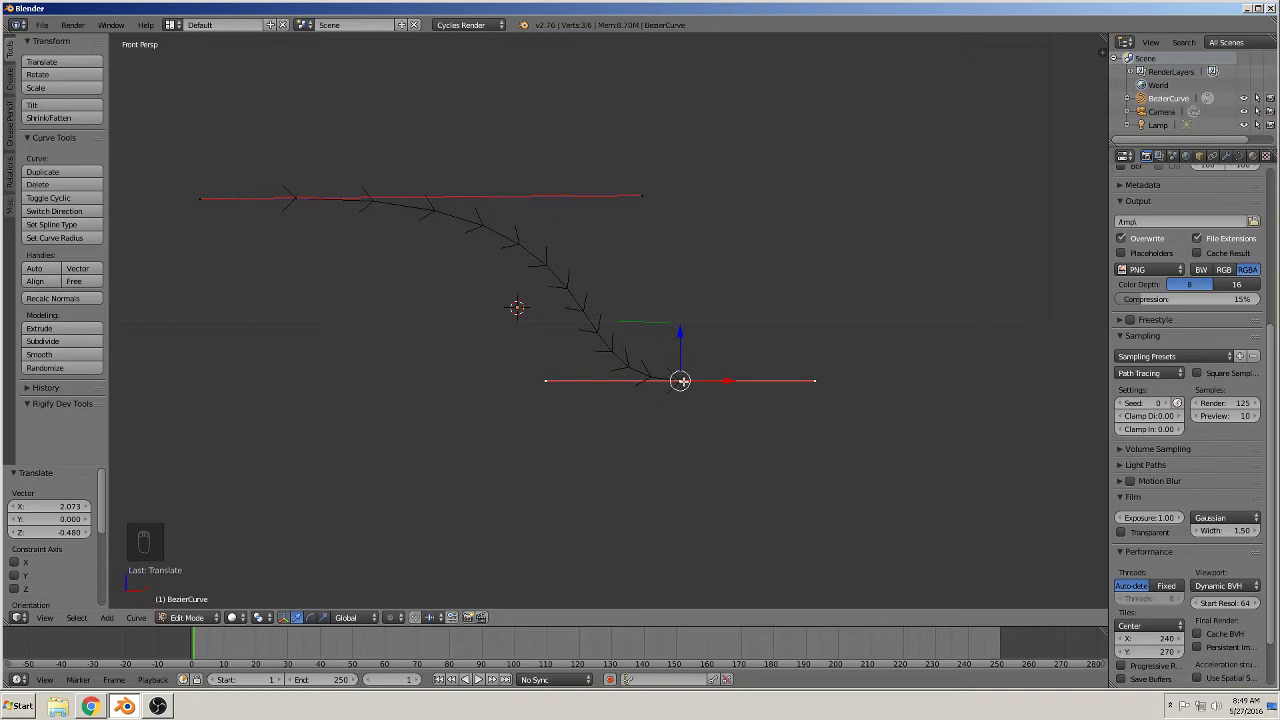
pyautogui.press('e')
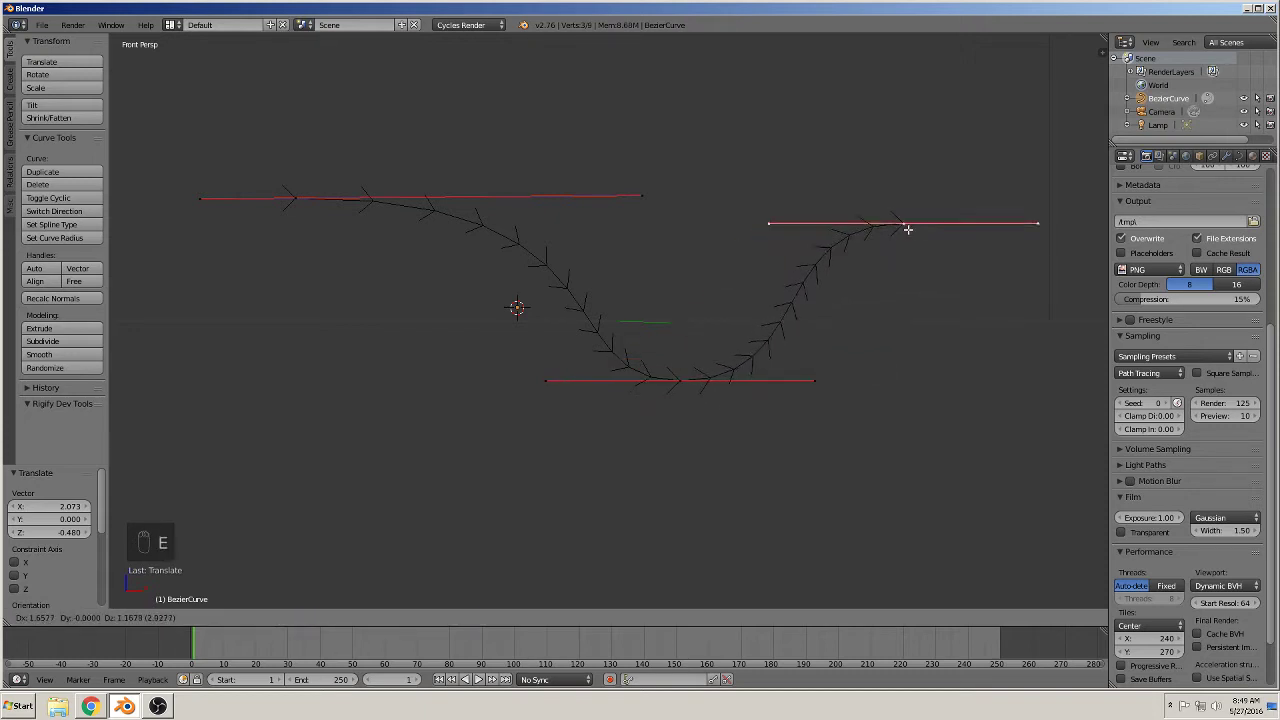
pyautogui.click(907, 282)
pyautogui.press('KP_Decimal')
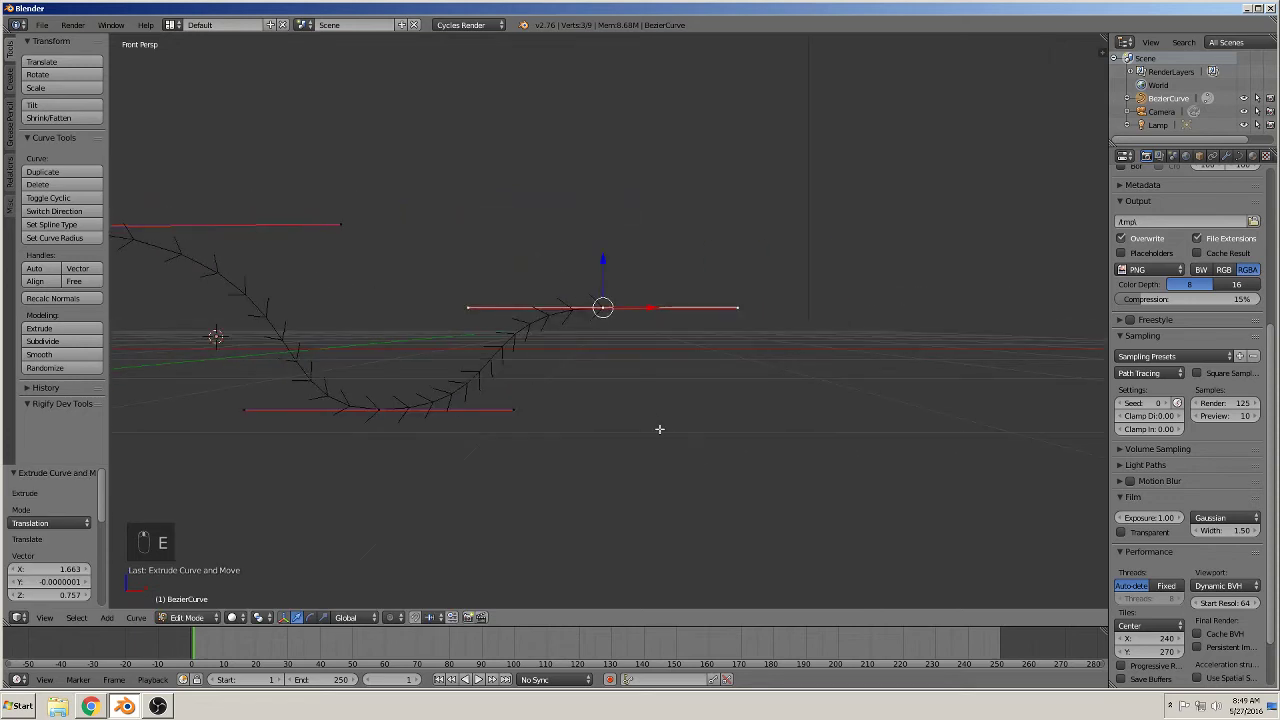
pyautogui.scroll(-1, 593, 427)
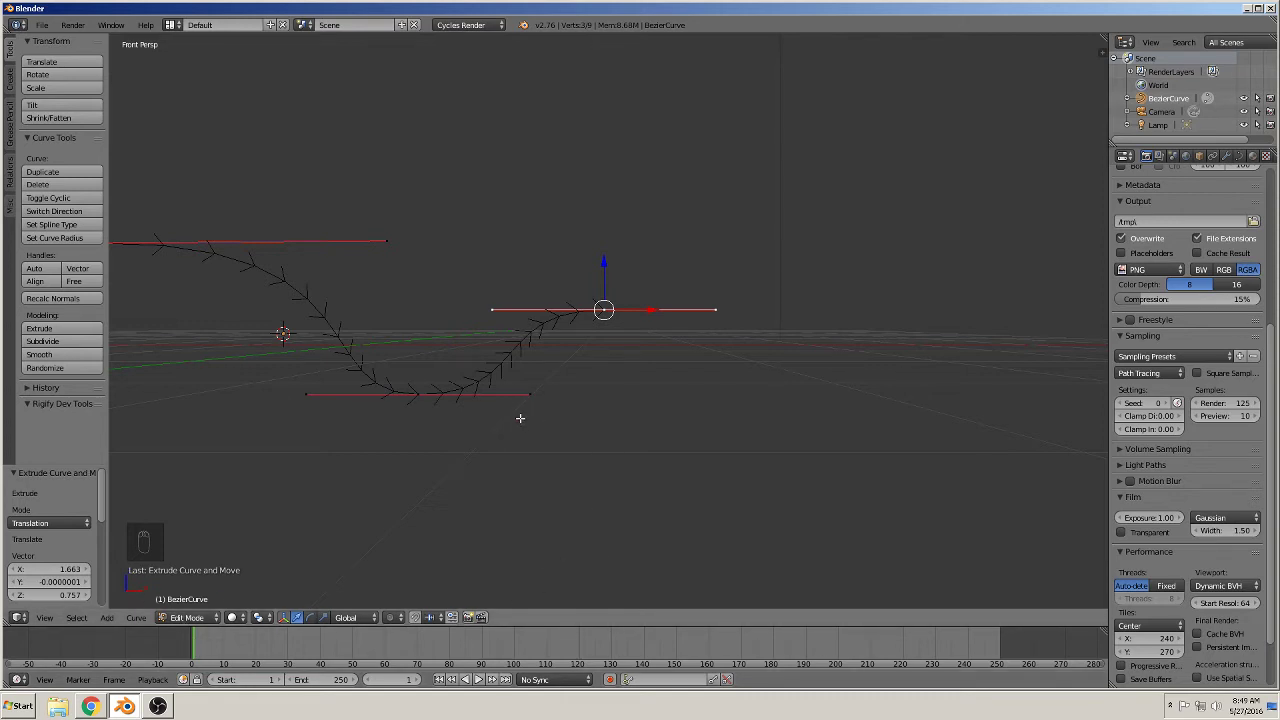
# From top view, extrude a fourth point into a tight curl and return to Object Mode.
pyautogui.press('KP_7')
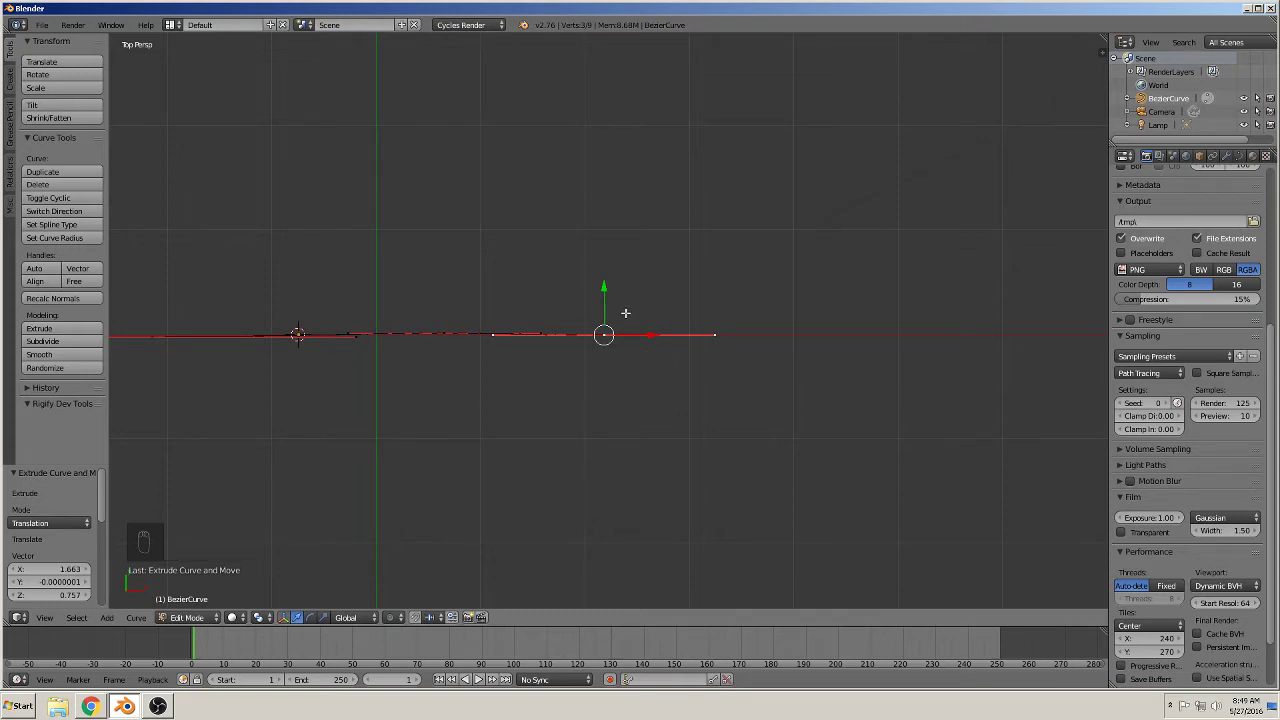
pyautogui.press('e')
pyautogui.click(741, 184)
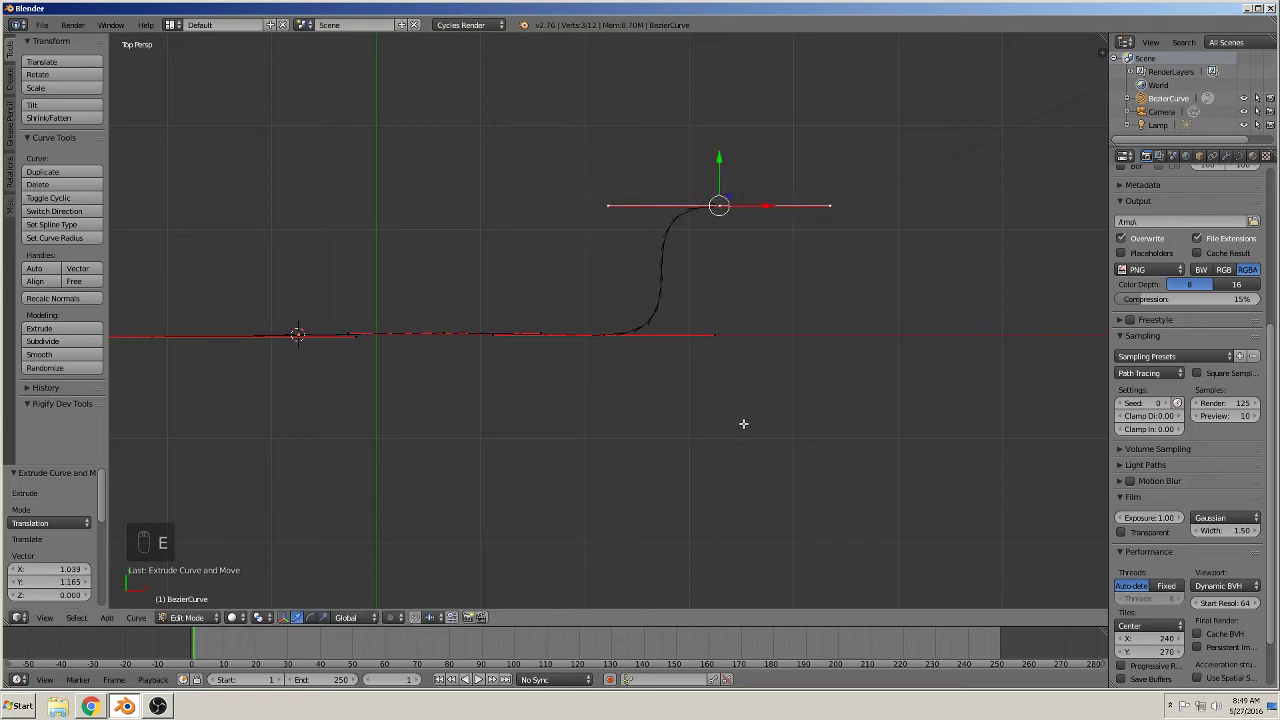
pyautogui.moveTo(775, 436)
pyautogui.mouseDown(button='middle')
pyautogui.moveTo(651, 323)
pyautogui.moveTo(560, 323)
pyautogui.moveTo(720, 317)
pyautogui.moveTo(666, 317)
pyautogui.moveTo(717, 320)
pyautogui.moveTo(703, 354)
pyautogui.moveTo(711, 329)
pyautogui.moveTo(643, 337)
pyautogui.moveTo(766, 314)
pyautogui.moveTo(777, 329)
pyautogui.mouseUp(button='middle')
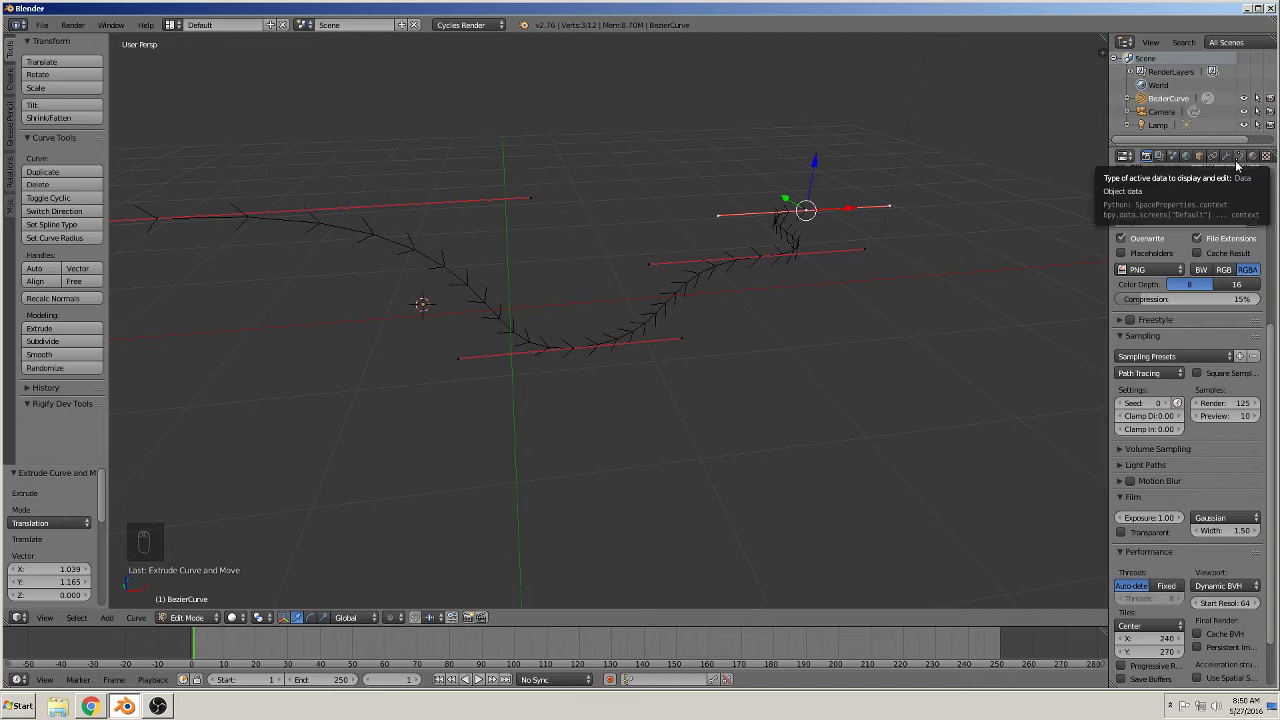
pyautogui.press('Tab')
pyautogui.click(1240, 156)
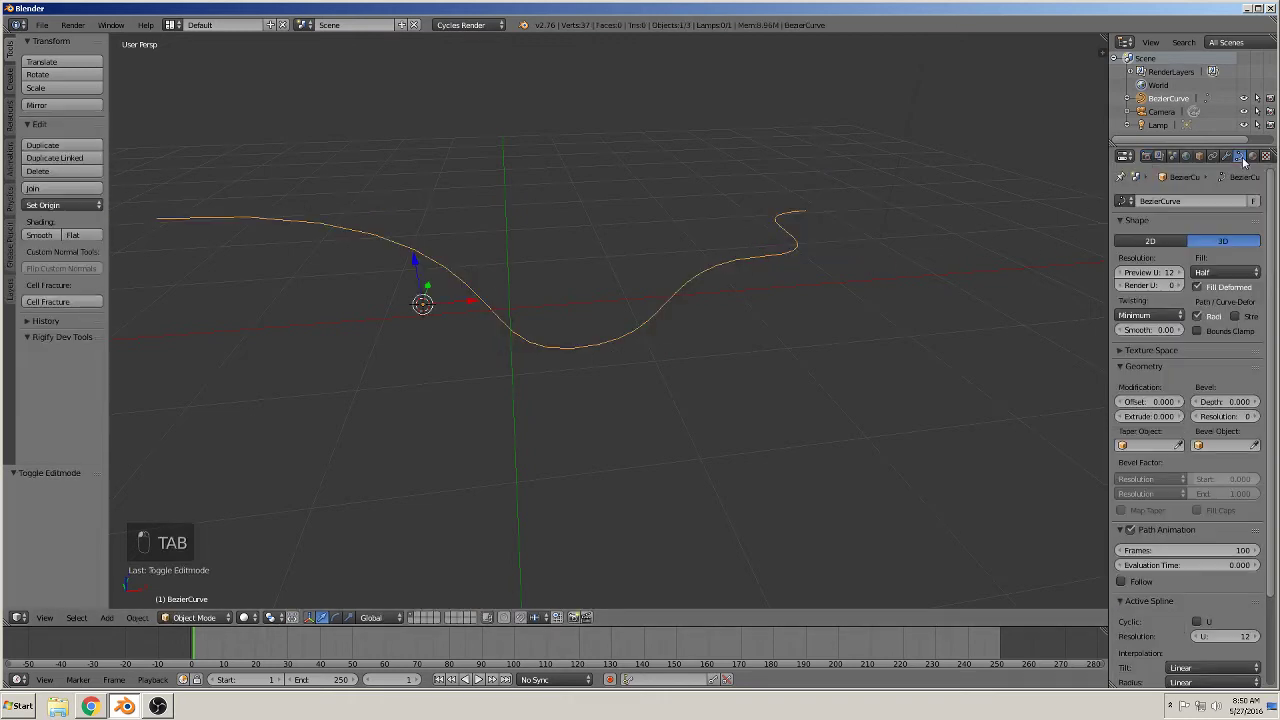
pyautogui.moveTo(1037, 416)
pyautogui.mouseDown(button='middle')
pyautogui.moveTo(829, 343)
pyautogui.moveTo(852, 332)
pyautogui.moveTo(746, 323)
pyautogui.moveTo(858, 315)
pyautogui.mouseUp(button='middle')
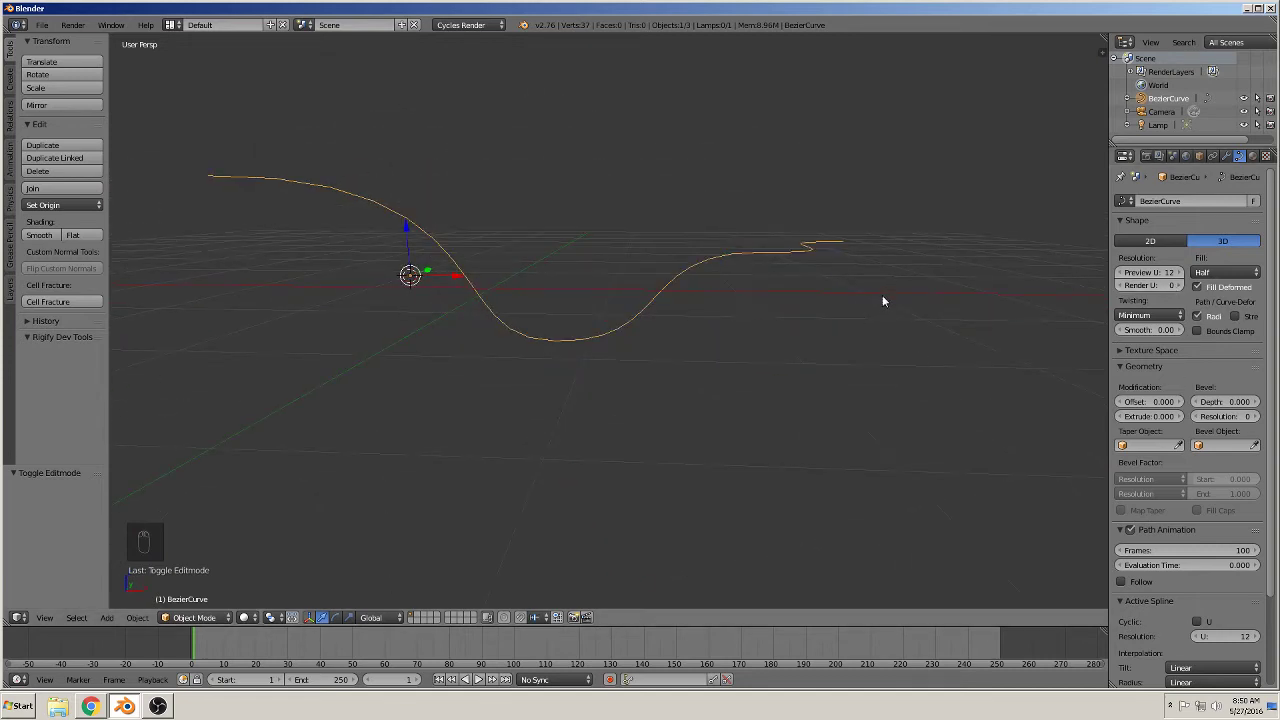
pyautogui.moveTo(771, 254)
pyautogui.mouseDown(button='middle')
pyautogui.moveTo(766, 266)
pyautogui.moveTo(826, 311)
pyautogui.moveTo(911, 290)
pyautogui.moveTo(734, 312)
pyautogui.moveTo(713, 319)
pyautogui.moveTo(698, 361)
pyautogui.mouseUp(button='middle')
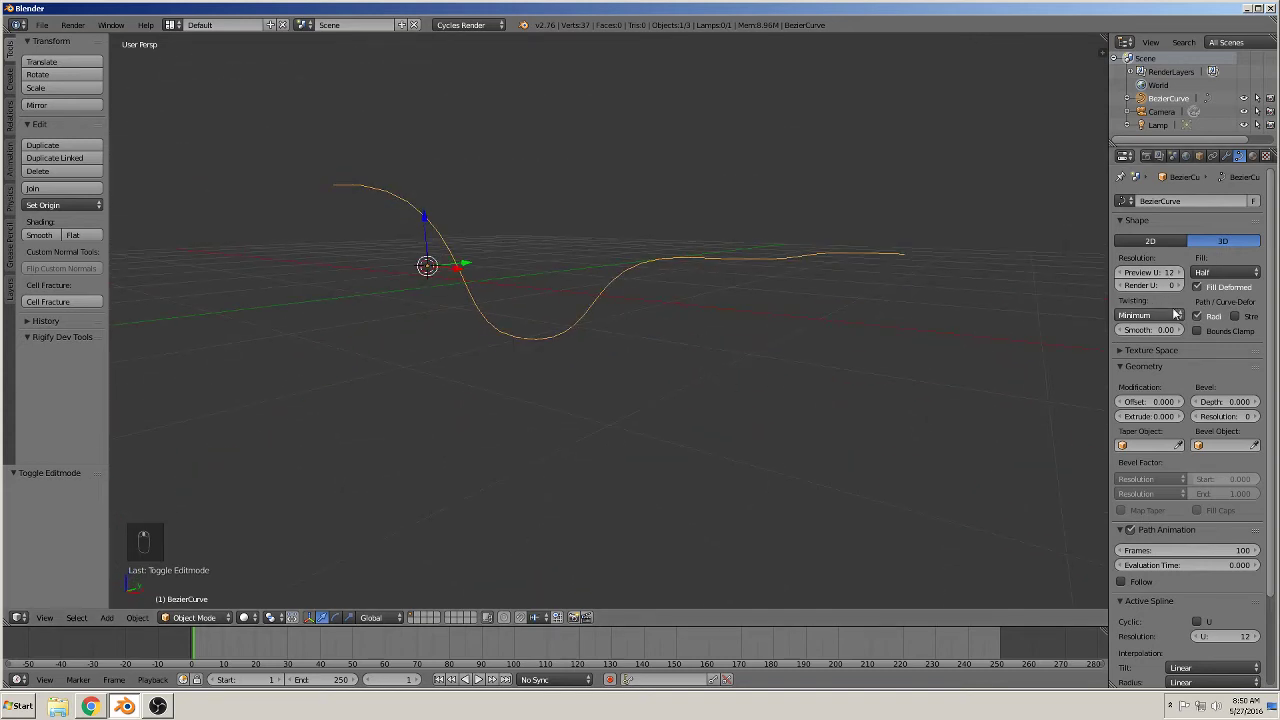
# Set Fill to Full, Bevel Depth to about 0.1 and Bevel Resolution to 5.
pyautogui.click(1209, 273)
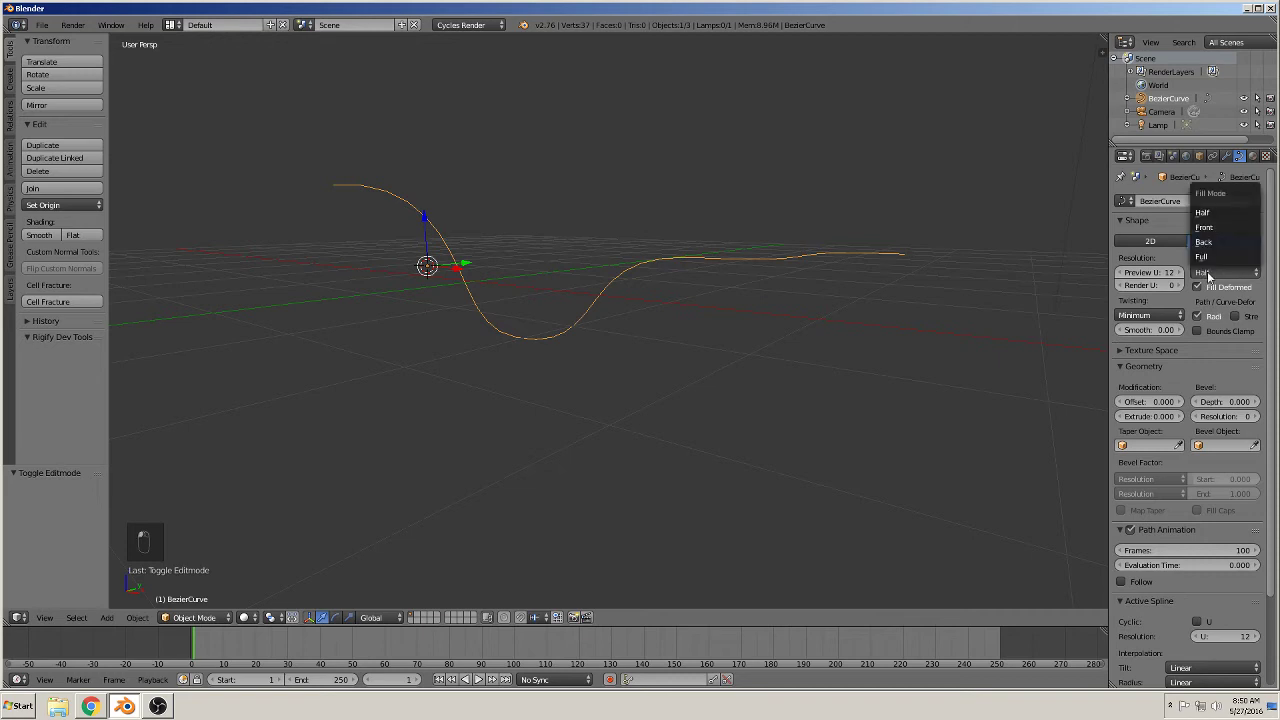
pyautogui.click(1215, 205)
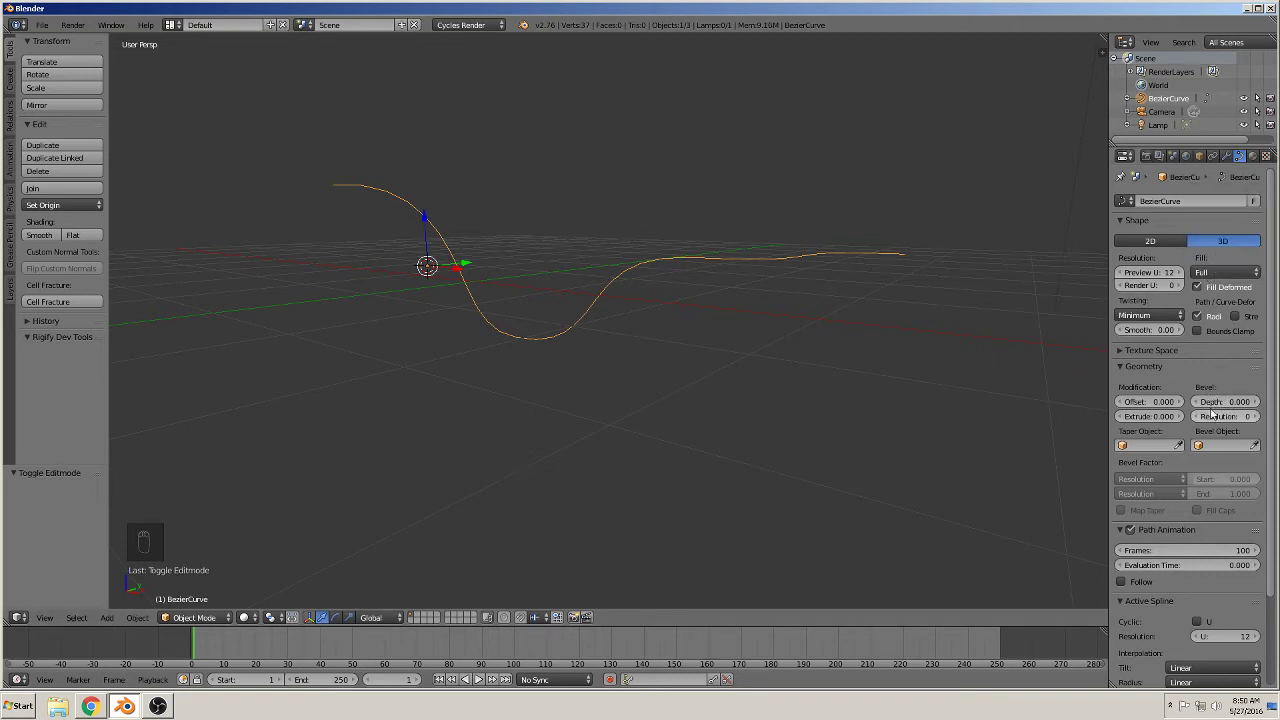
pyautogui.moveTo(1220, 404)
pyautogui.mouseDown()
pyautogui.moveTo(1245, 401)
pyautogui.moveTo(1232, 401)
pyautogui.mouseUp()
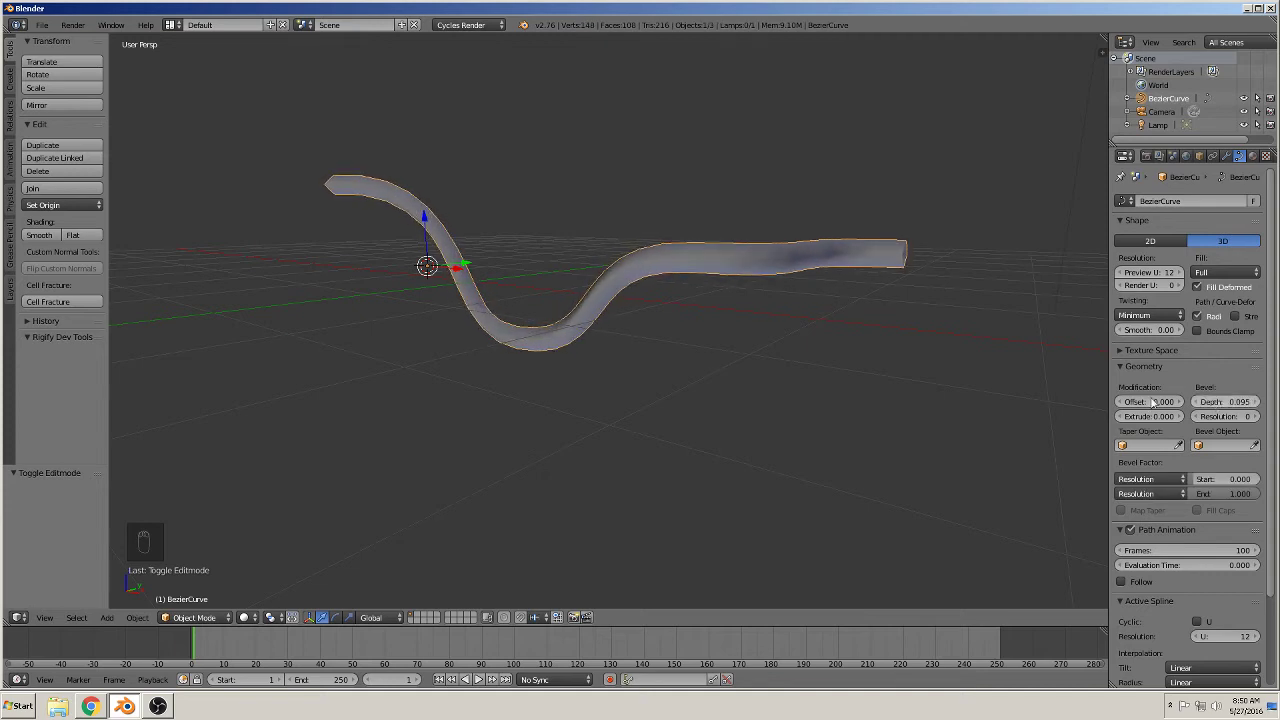
pyautogui.moveTo(800, 405)
pyautogui.mouseDown(button='middle')
pyautogui.moveTo(990, 373)
pyautogui.moveTo(975, 388)
pyautogui.mouseUp(button='middle')
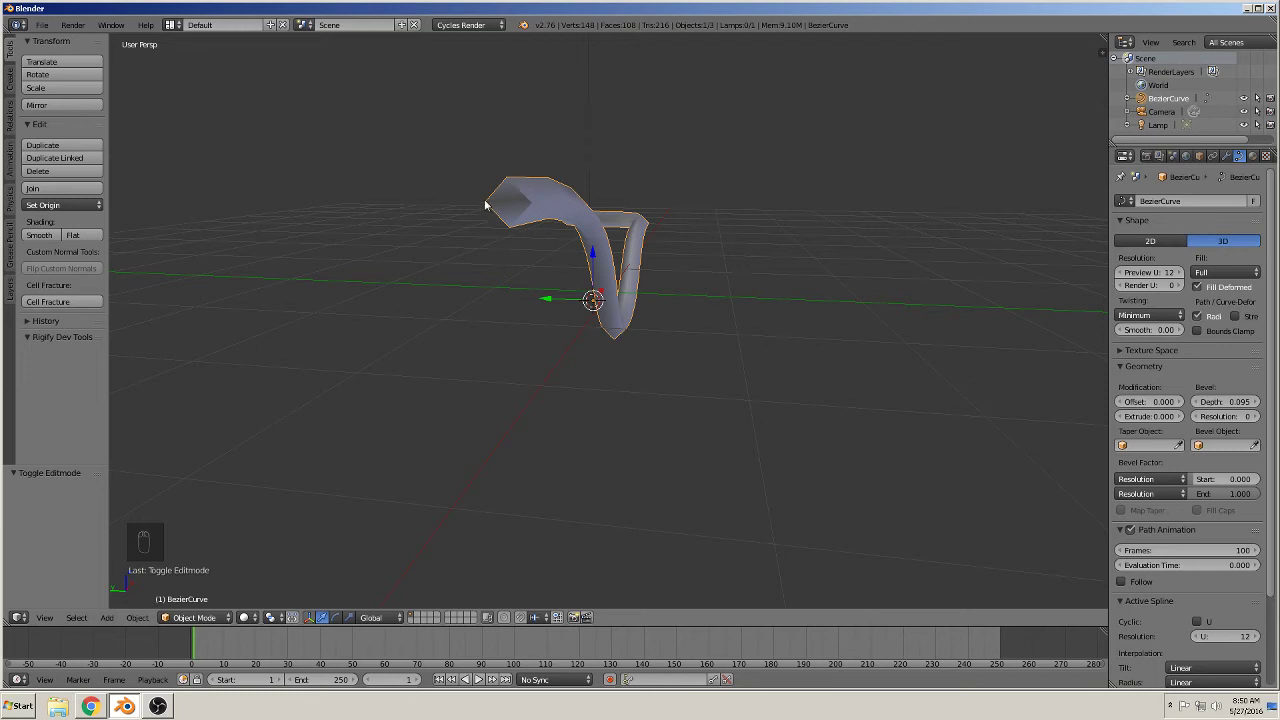
pyautogui.click(1257, 418)
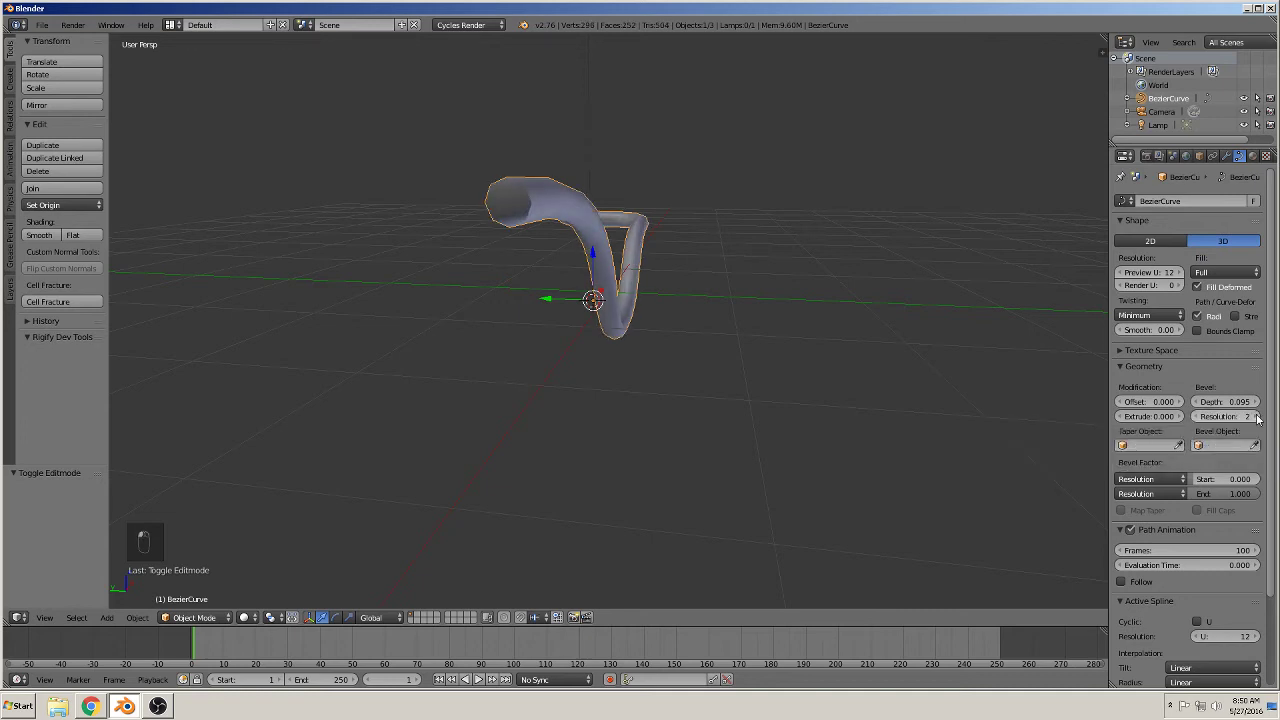
pyautogui.click(1257, 418)
pyautogui.click(1257, 418)
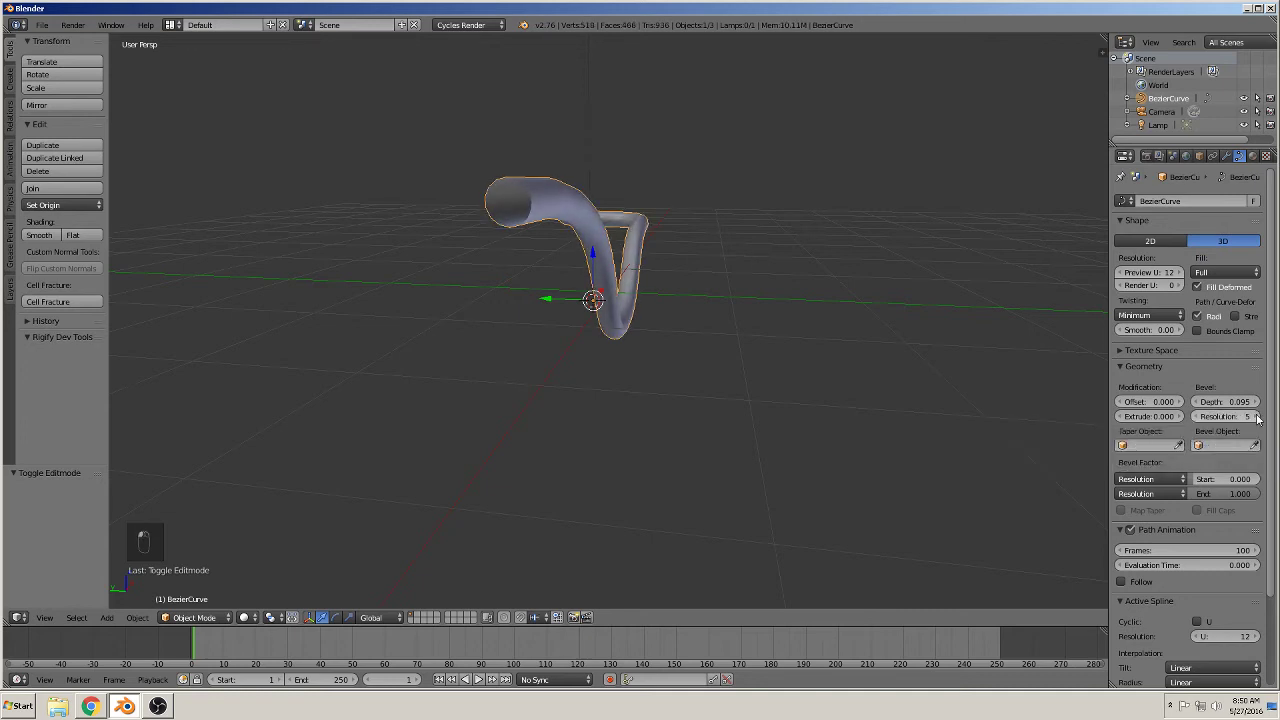
pyautogui.moveTo(852, 358)
pyautogui.mouseDown(button='middle')
pyautogui.moveTo(770, 314)
pyautogui.moveTo(574, 308)
pyautogui.mouseUp(button='middle')
pyautogui.moveTo(637, 333)
pyautogui.mouseDown(button='middle')
pyautogui.moveTo(667, 382)
pyautogui.moveTo(720, 340)
pyautogui.mouseUp(button='middle')
pyautogui.moveTo(1208, 403); pyautogui.dragTo(1212, 403)
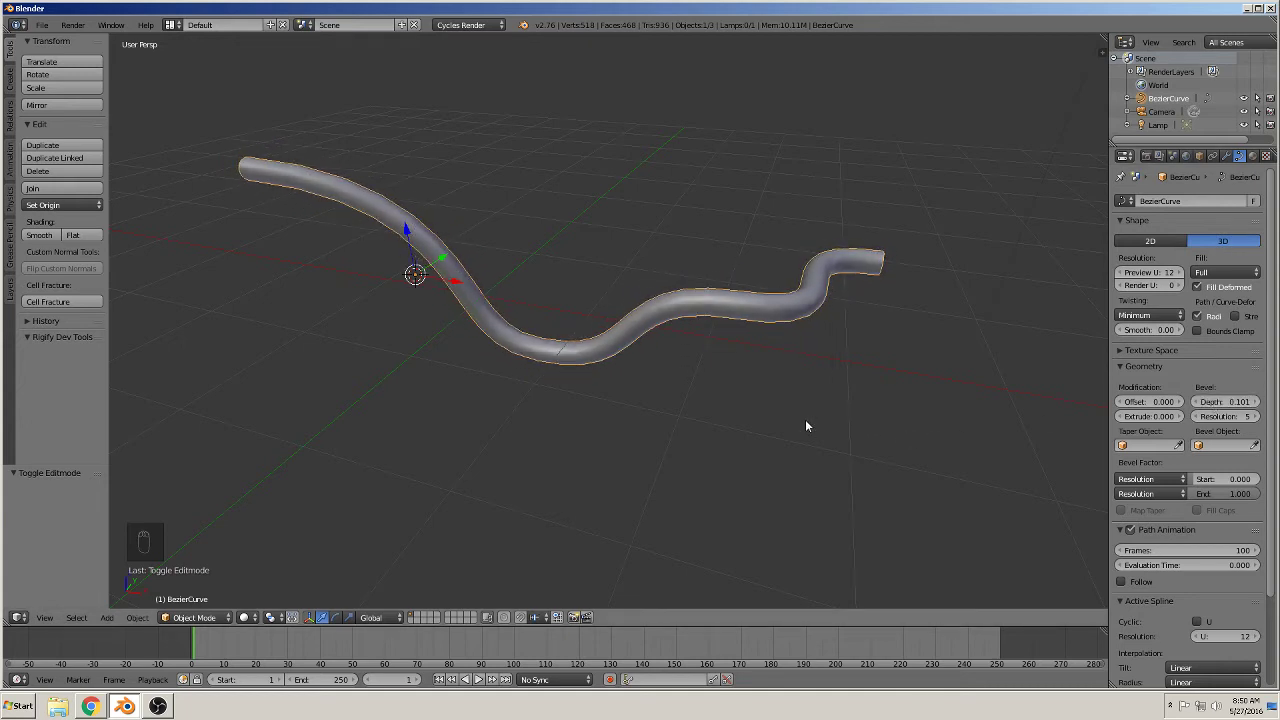
# In Edit Mode, move a middle point's handle to deepen the bend.
pyautogui.press('Tab')
pyautogui.moveTo(805, 405); pyautogui.dragTo(776, 434, button='middle')
pyautogui.rightClick(812, 342)
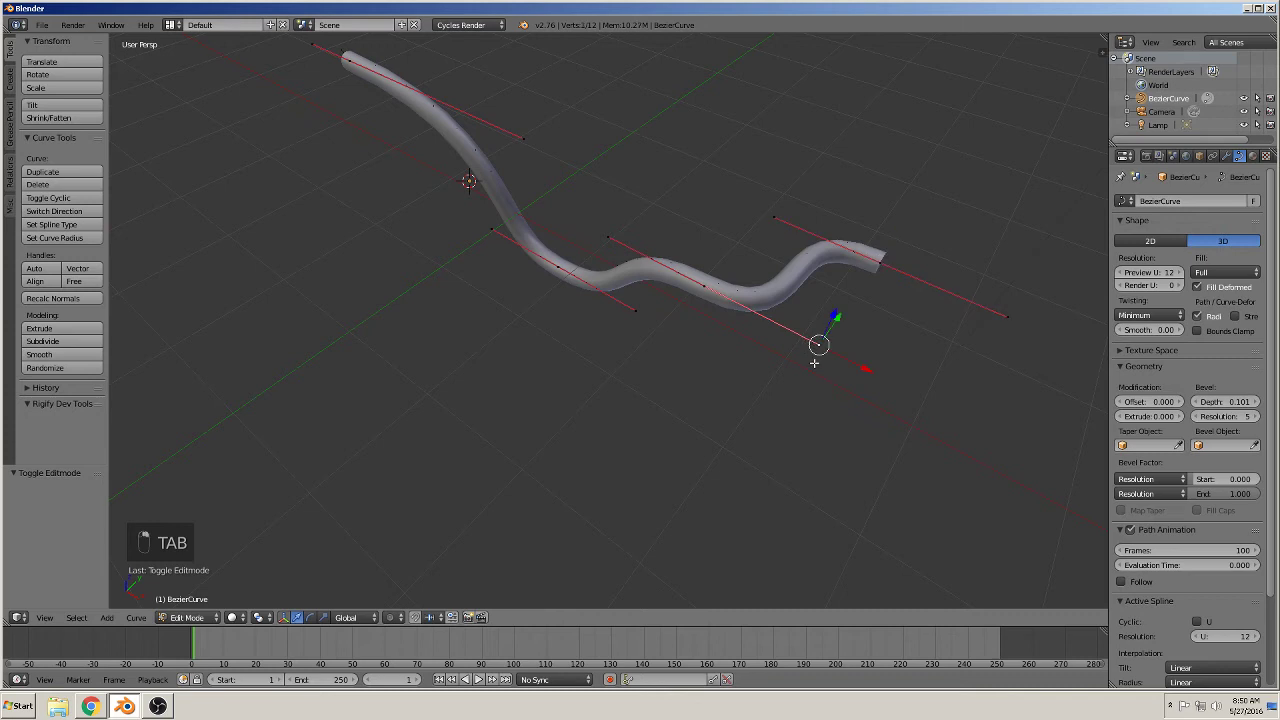
pyautogui.press('g')
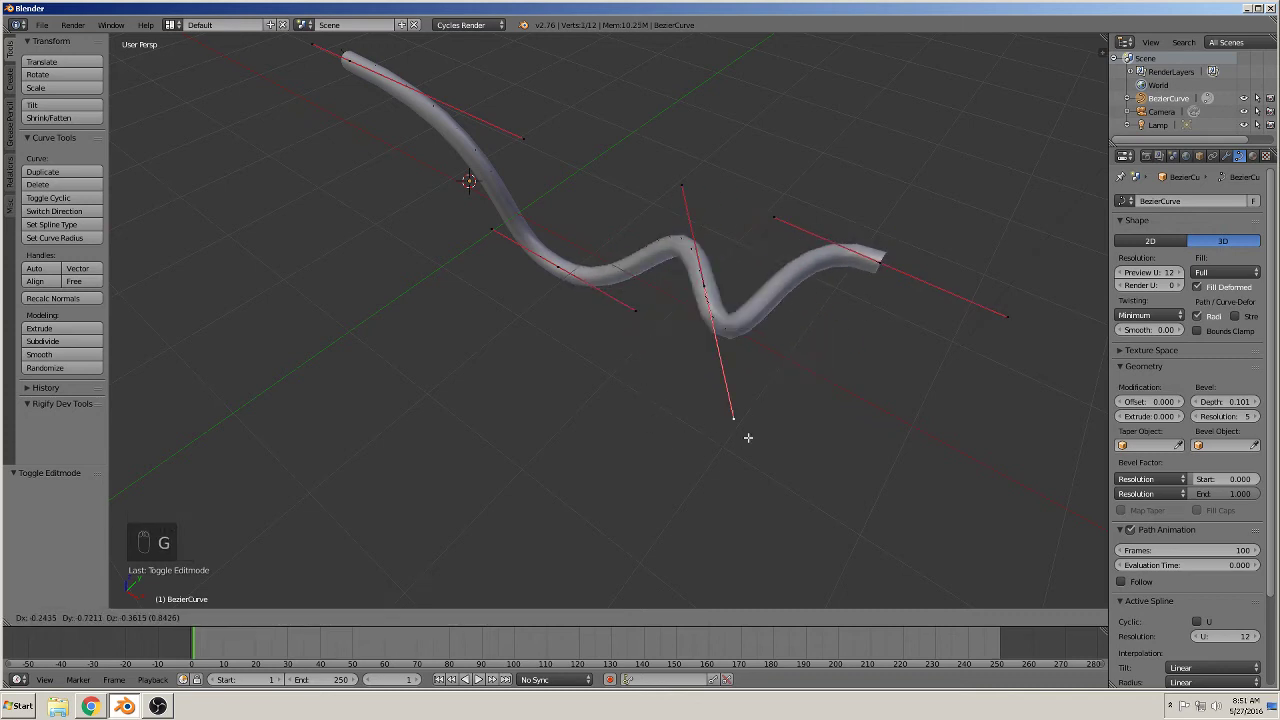
pyautogui.click(792, 389)
# Lift the curve's right end point higher and return to Object Mode.
pyautogui.moveTo(894, 391)
pyautogui.mouseDown(button='middle')
pyautogui.moveTo(854, 491)
pyautogui.moveTo(905, 442)
pyautogui.mouseUp(button='middle')
pyautogui.rightClick(756, 337)
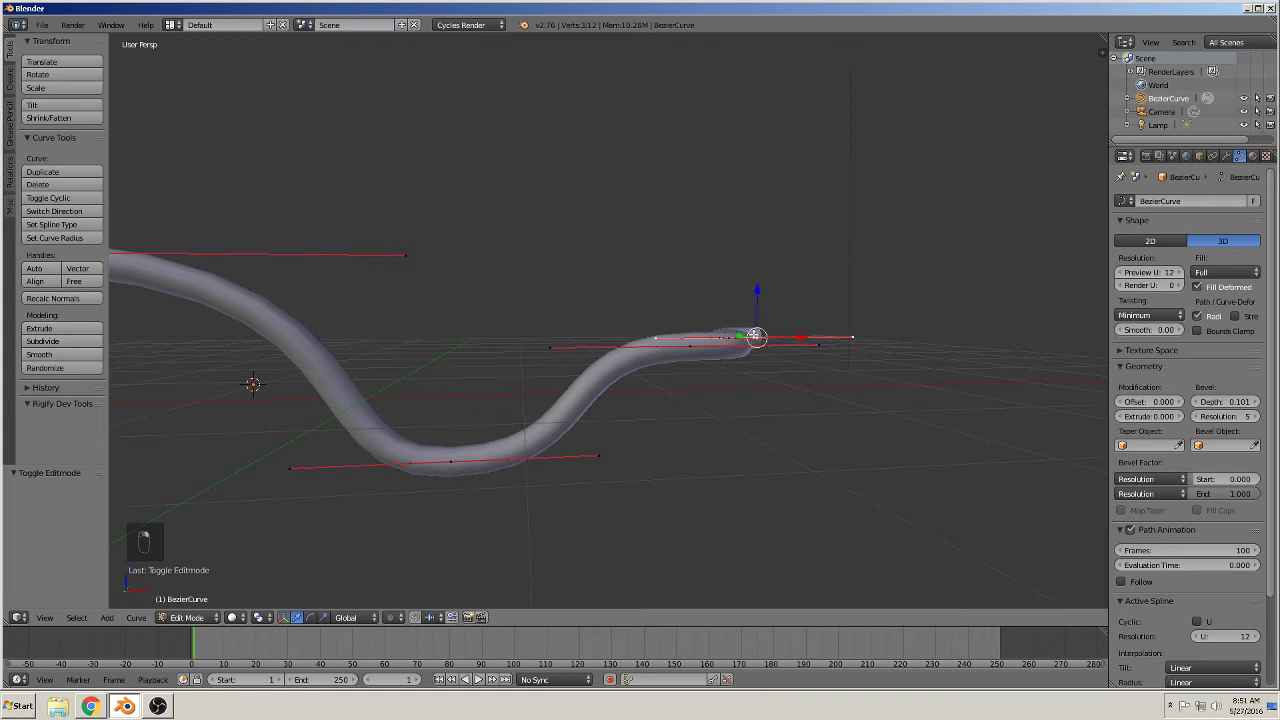
pyautogui.press('r')
pyautogui.rightClick(750, 335)
pyautogui.press('g')
pyautogui.click(760, 215)
pyautogui.moveTo(760, 215); pyautogui.dragTo(734, 406, button='middle')
pyautogui.scroll(-3, 734, 406)
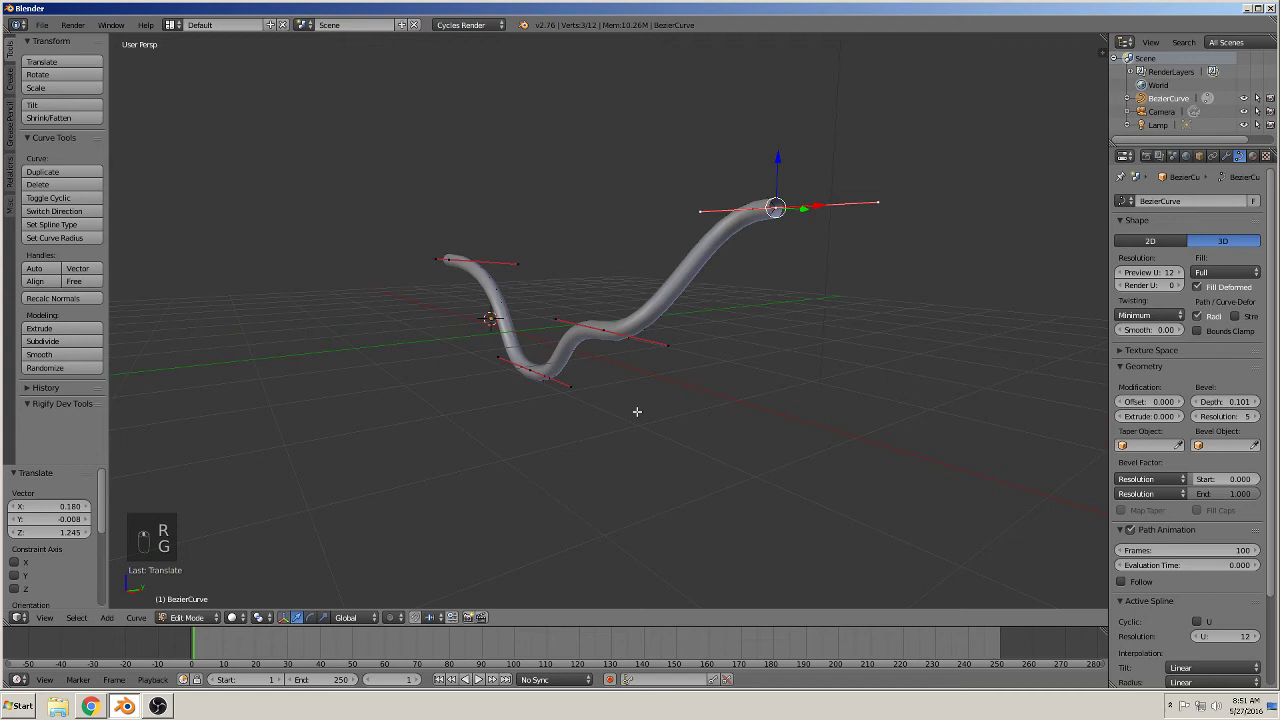
pyautogui.moveTo(640, 414); pyautogui.dragTo(696, 443, button='middle')
pyautogui.press('Tab')
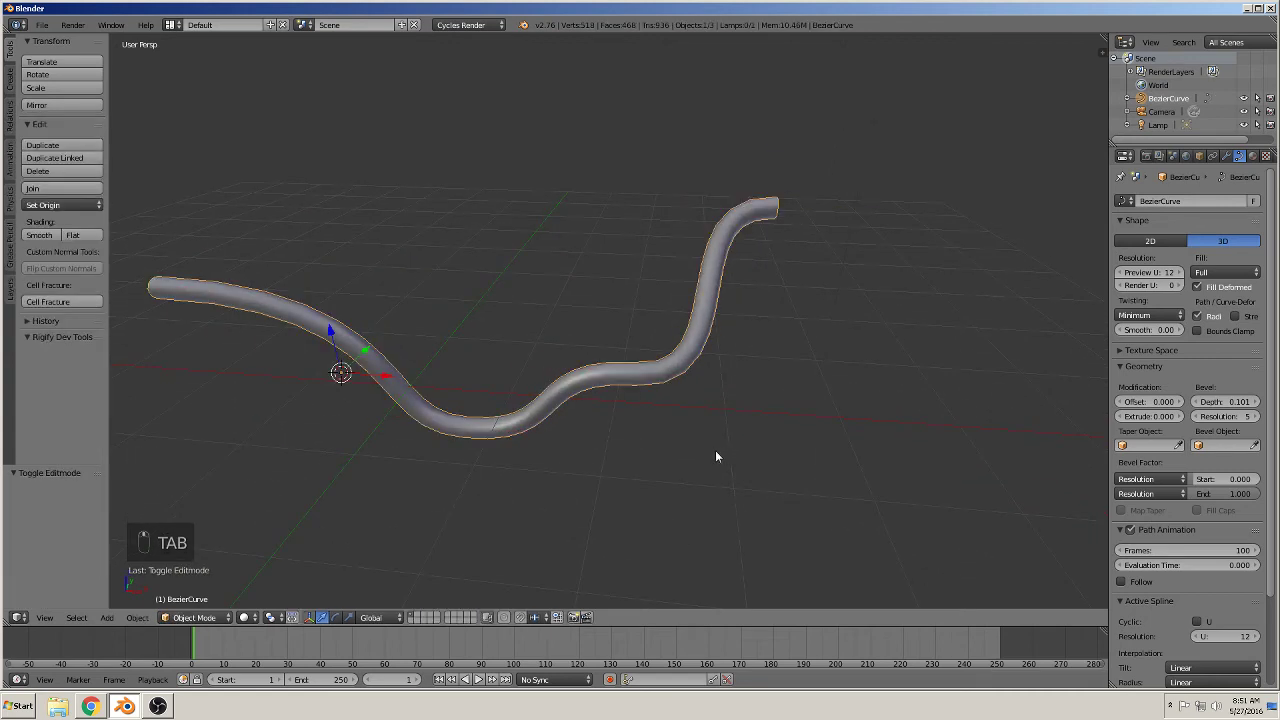
pyautogui.scroll(-3, 680, 455)
pyautogui.moveTo(576, 427); pyautogui.dragTo(631, 434, button='middle')
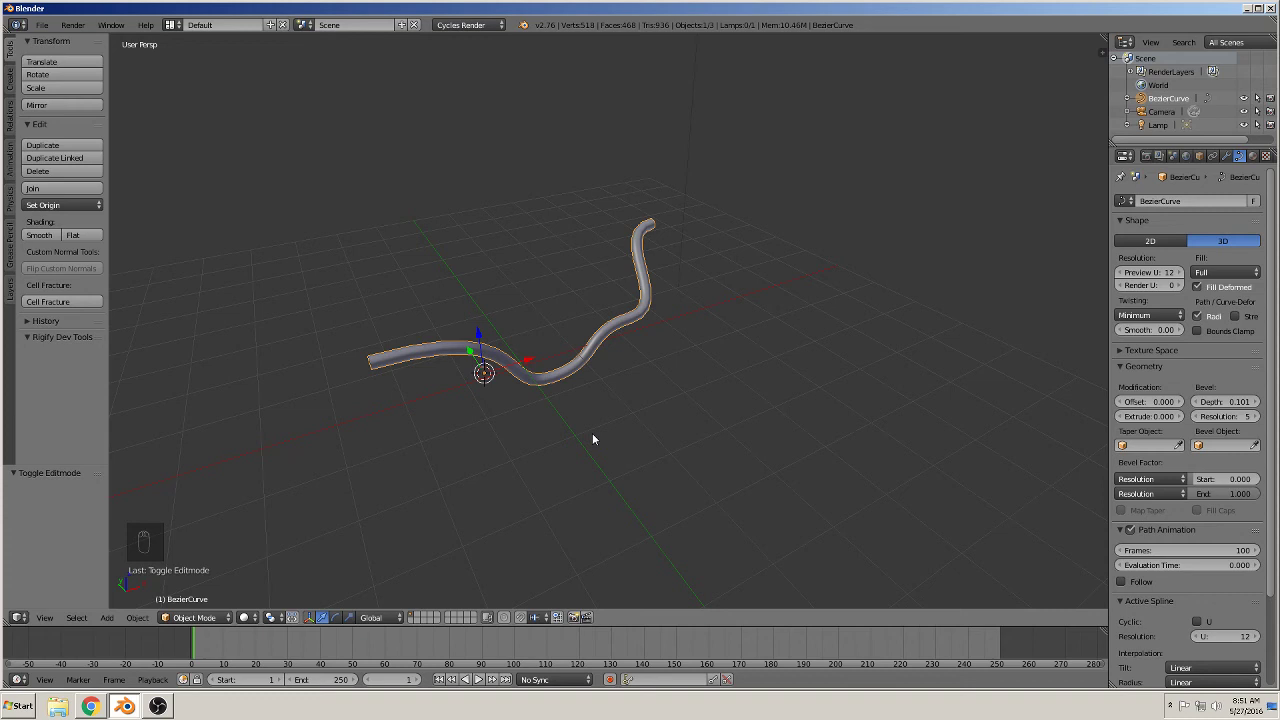
# Convert the tube to a mesh via Alt+C > Mesh from Curve/Meta/Surf/Text.
pyautogui.hotkey('alt', 'c')
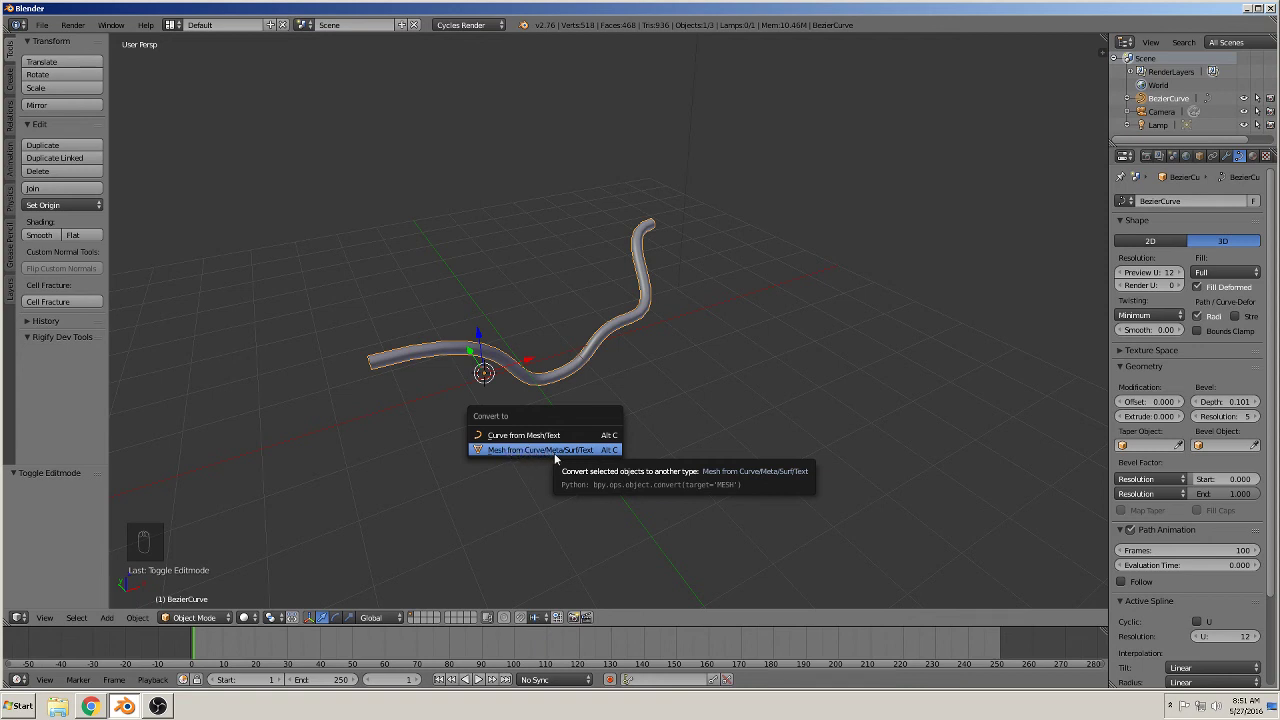
pyautogui.click(554, 450)
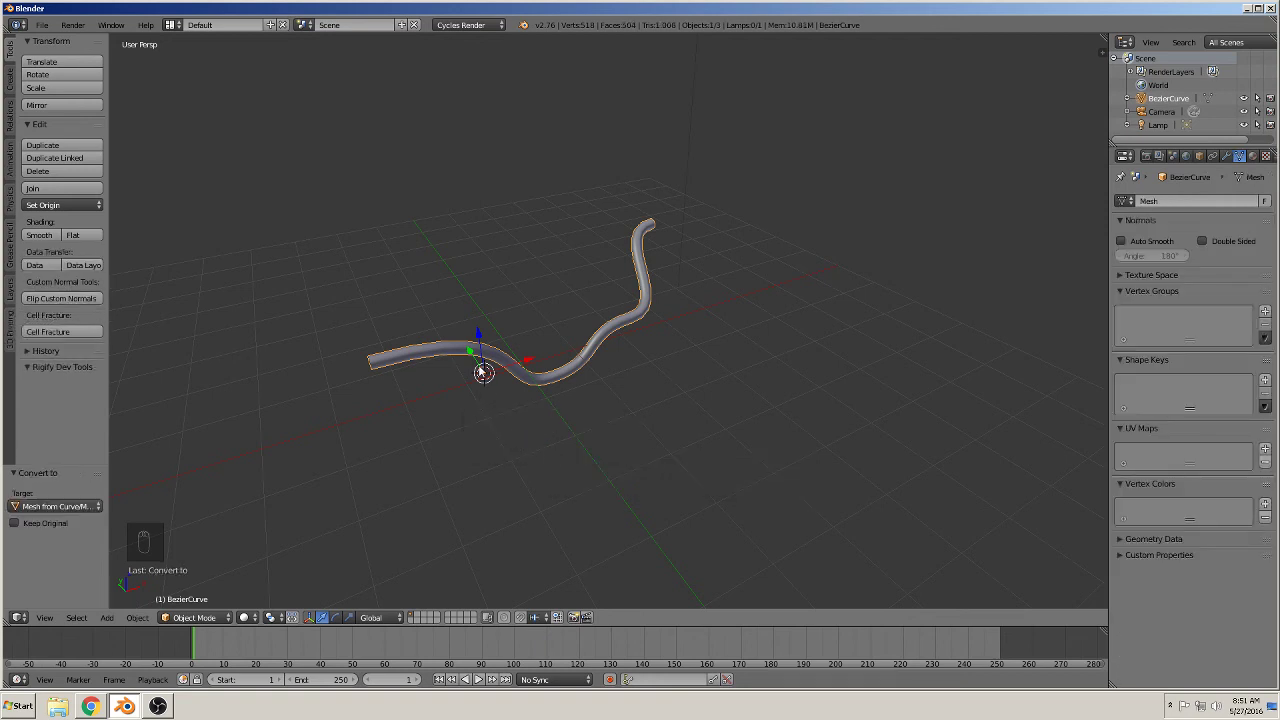
# In Edit Mode, raise a ring of edges around the tube into a peak.
pyautogui.press('Tab')
pyautogui.moveTo(569, 469)
pyautogui.mouseDown(button='middle')
pyautogui.moveTo(511, 471)
pyautogui.moveTo(520, 431)
pyautogui.mouseUp(button='middle')
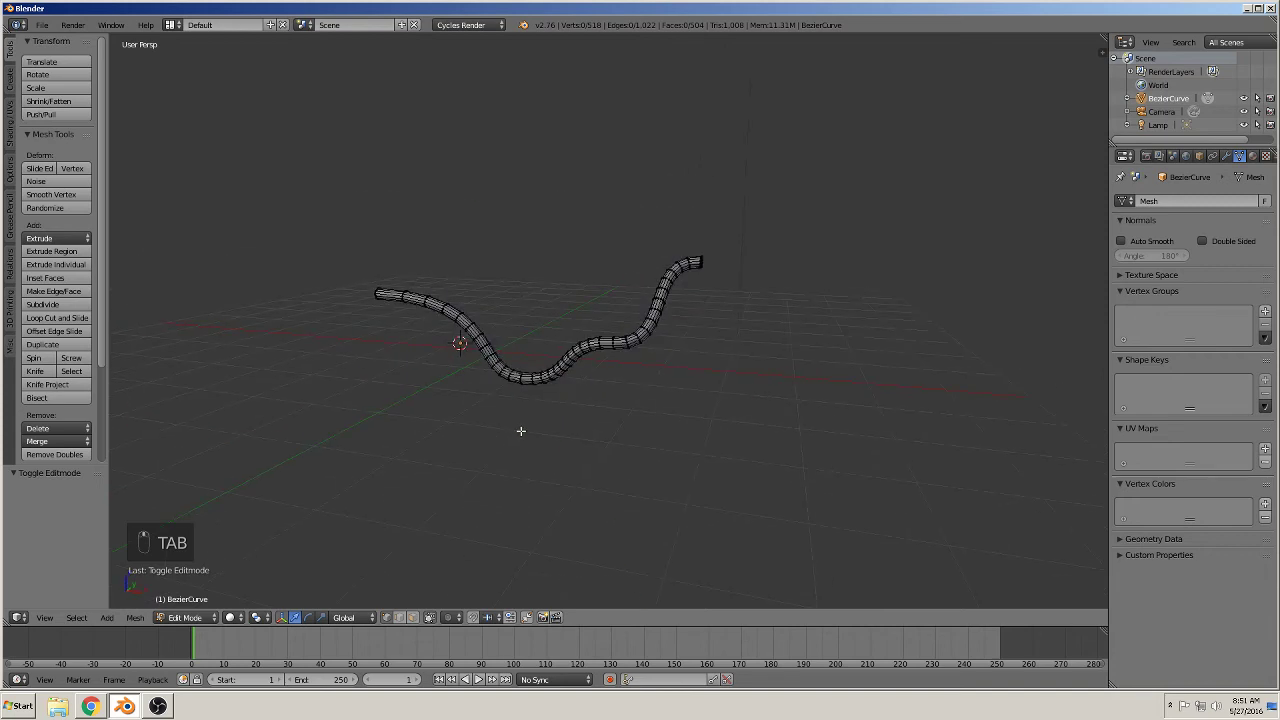
pyautogui.scroll(5, 553, 415)
pyautogui.keyDown('alt'); pyautogui.rightClick(553, 450); pyautogui.keyUp('alt')
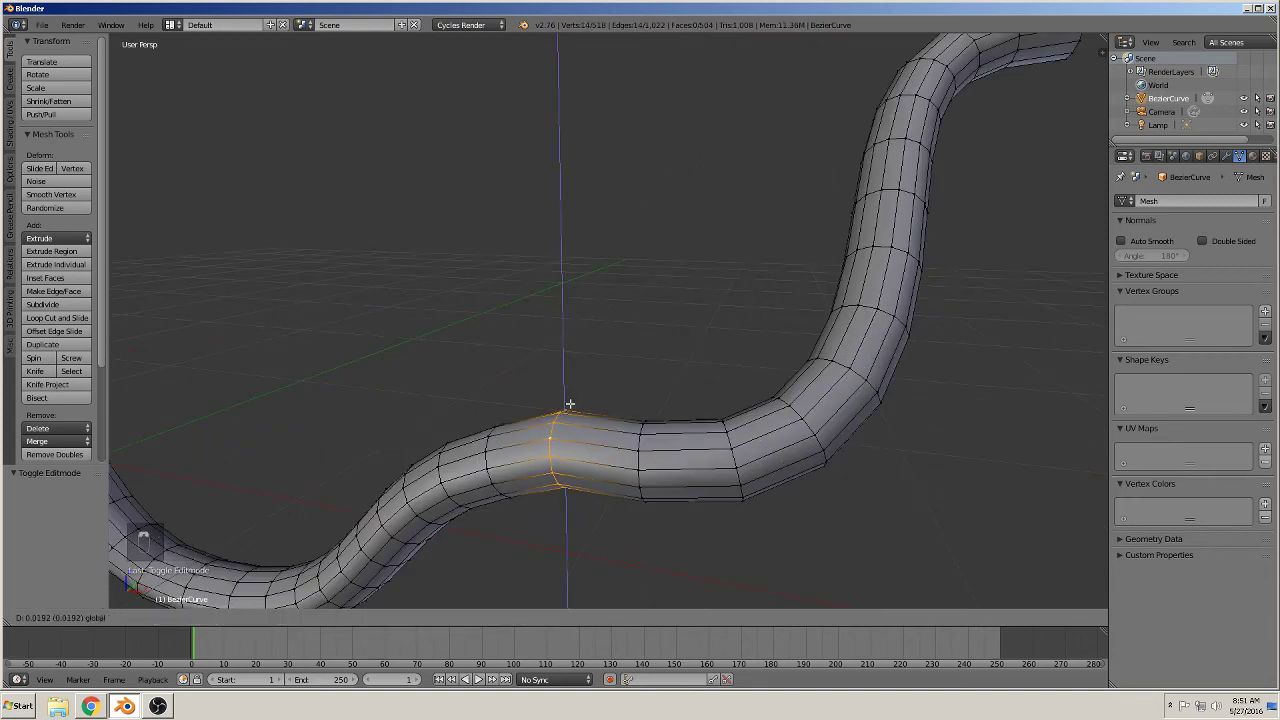
pyautogui.click(619, 335)
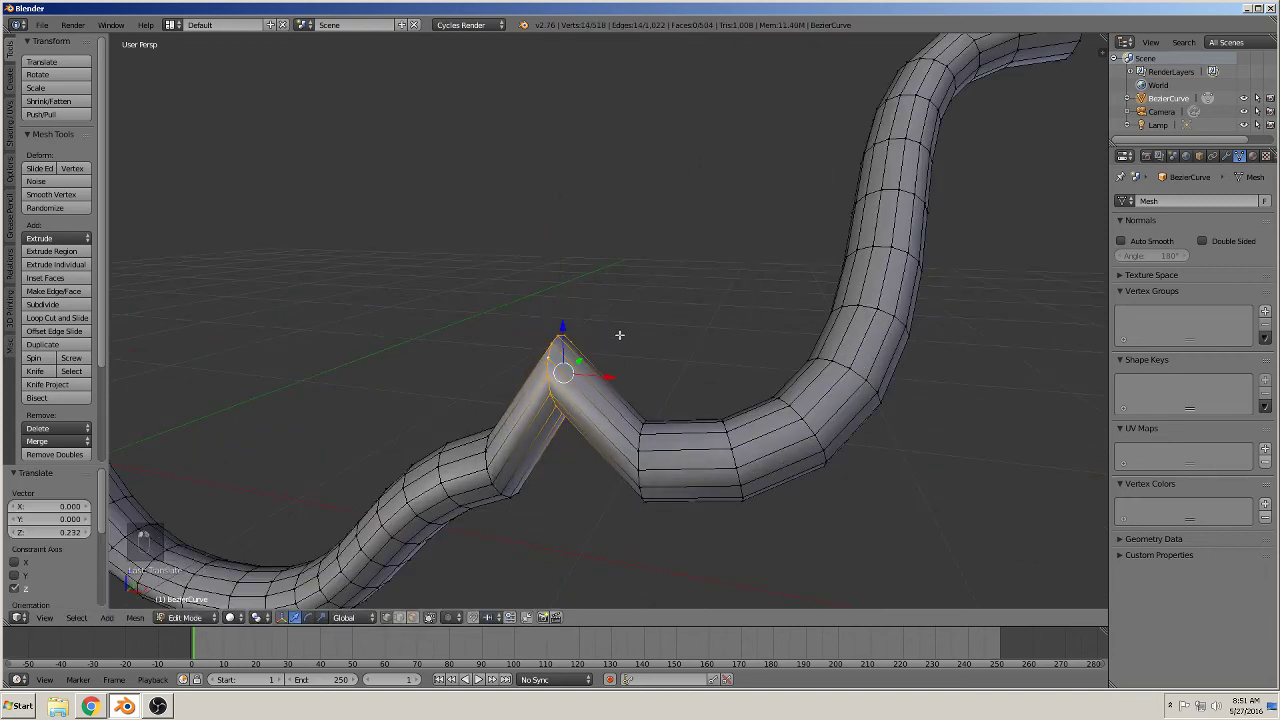
# Move a single vertex below the peak, then select an edge loop along the tube.
pyautogui.rightClick(409, 494)
pyautogui.press('g')
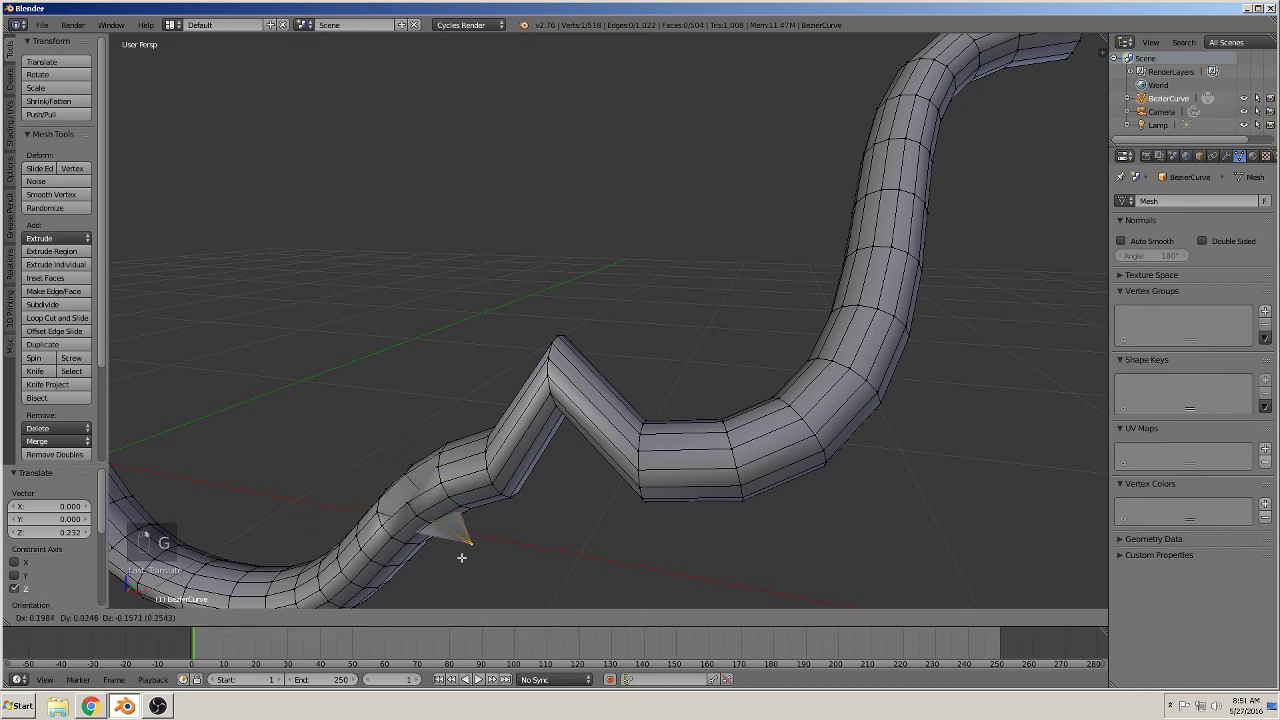
pyautogui.click(463, 548)
pyautogui.keyDown('alt'); pyautogui.rightClick(743, 463); pyautogui.keyUp('alt')
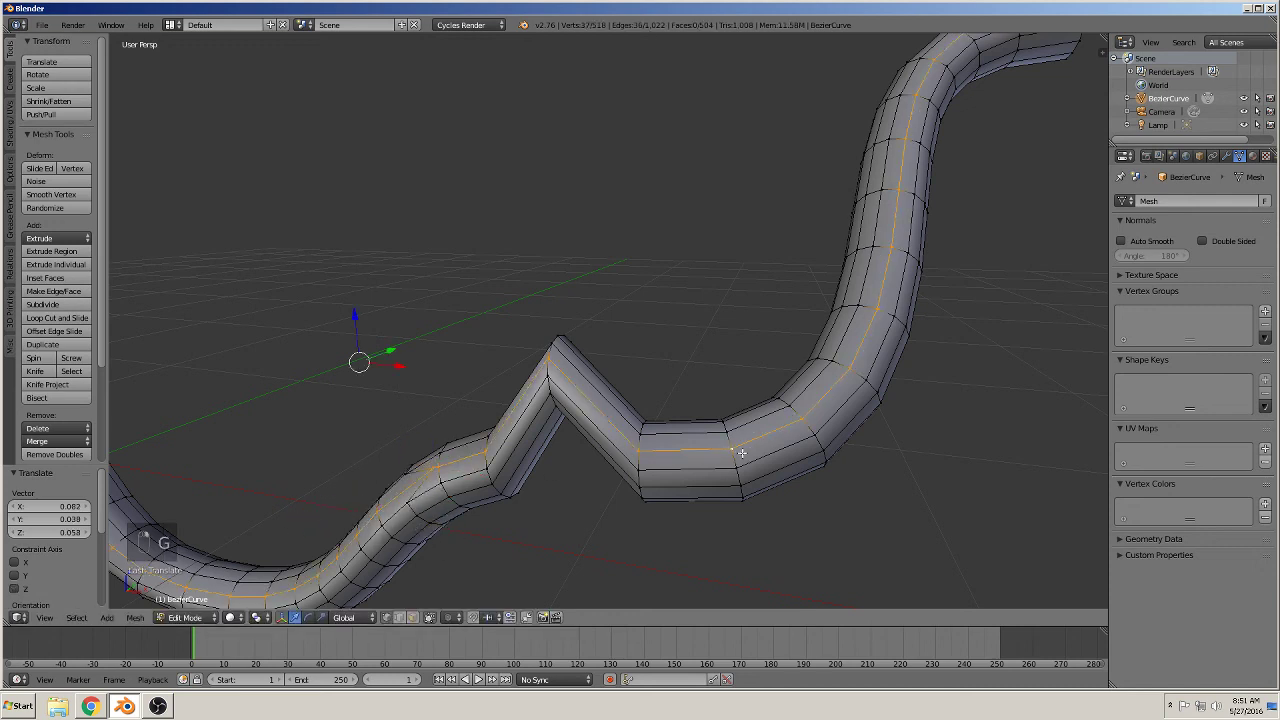
pyautogui.scroll(-5, 663, 451)
# Return to Object Mode and view the whole tube mesh, including its zig-zag kink, from above.
pyautogui.moveTo(663, 451); pyautogui.dragTo(743, 491, button='middle')
pyautogui.press('Tab')
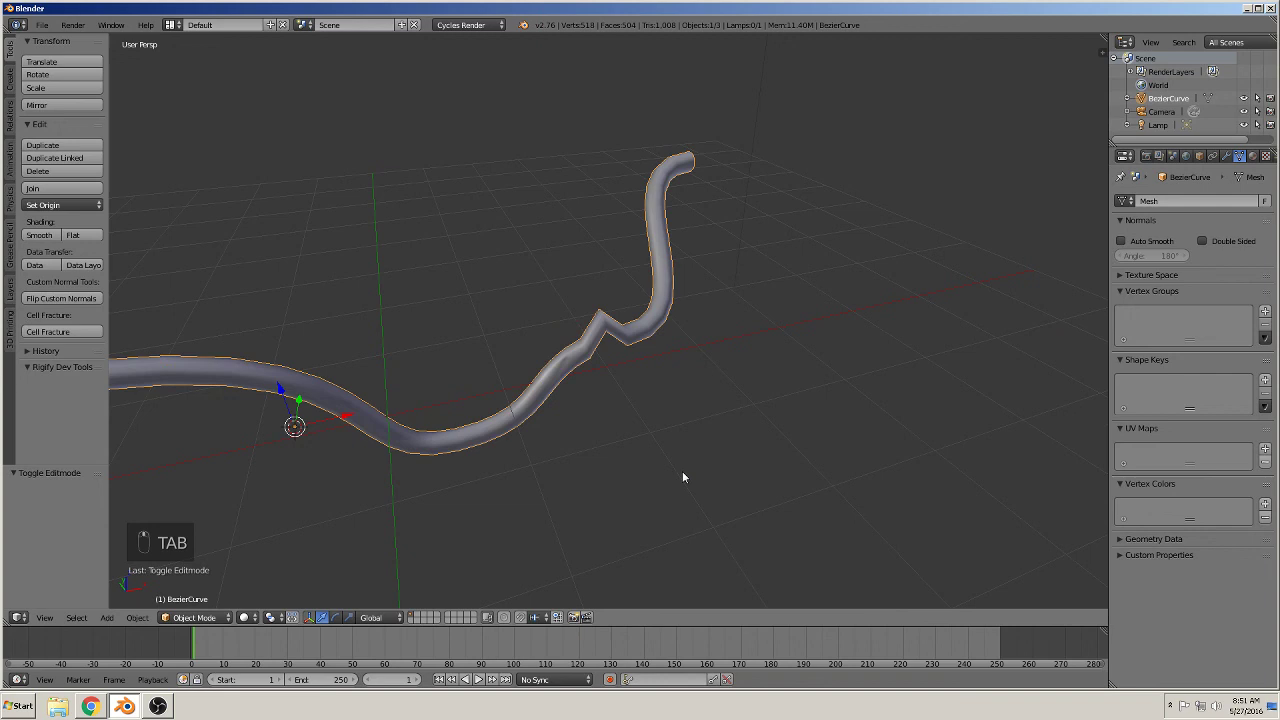
pyautogui.scroll(-2, 650, 470)
pyautogui.scroll(-3, 646, 473)
pyautogui.moveTo(645, 475)
pyautogui.mouseDown(button='middle')
pyautogui.moveTo(441, 422)
pyautogui.moveTo(495, 425)
pyautogui.moveTo(388, 384)
pyautogui.mouseUp(button='middle')
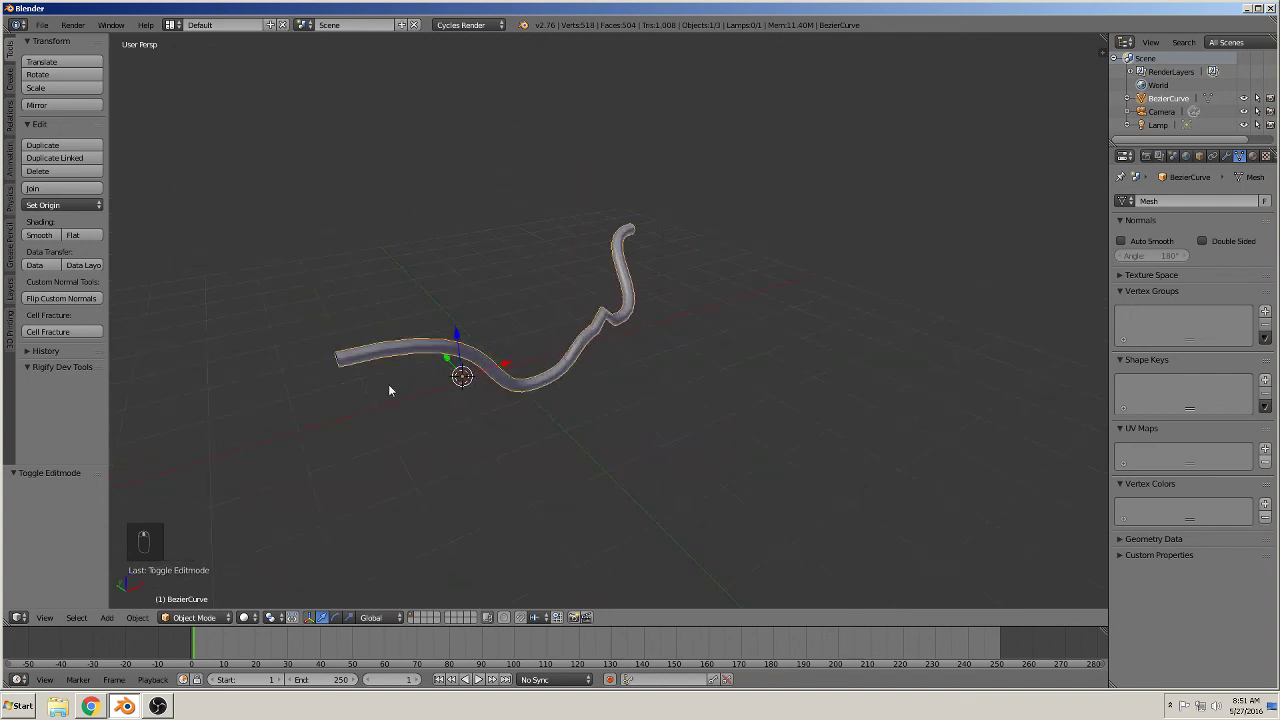